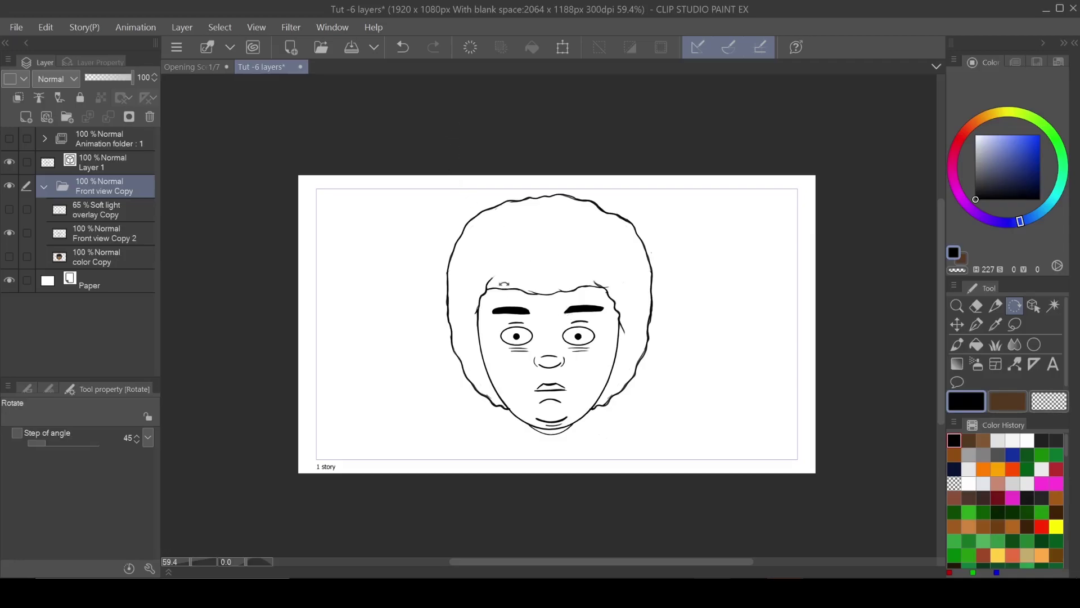
Hide Layer 1 and inspect the line quality of the Front view Copy drawing's hair outline up close
scroll(520, 265, "up", 6)
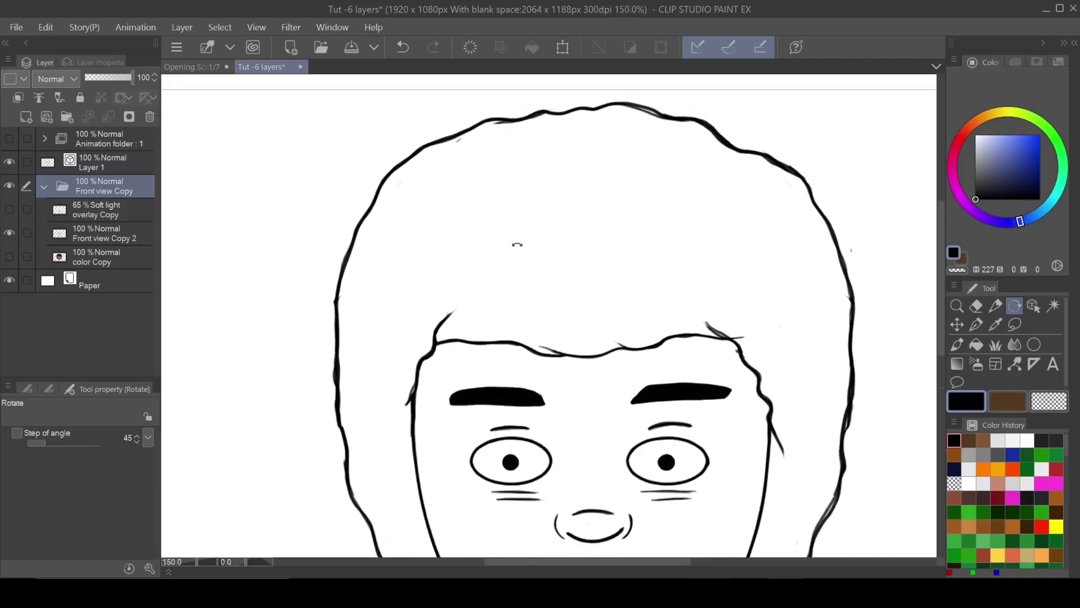
scroll(282, 142, "up", 8)
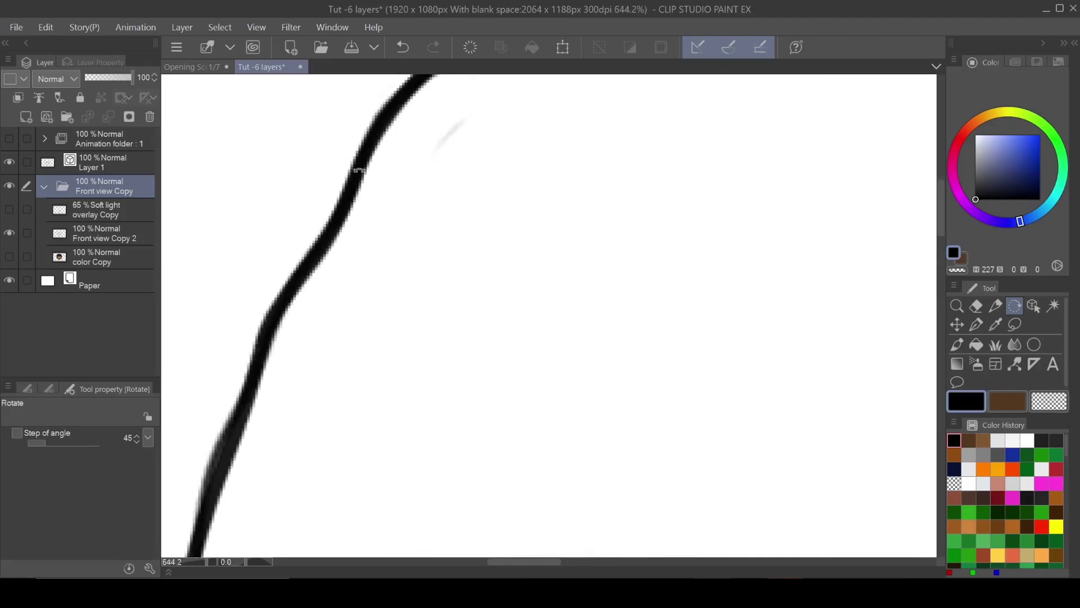
scroll(364, 179, "up", 3)
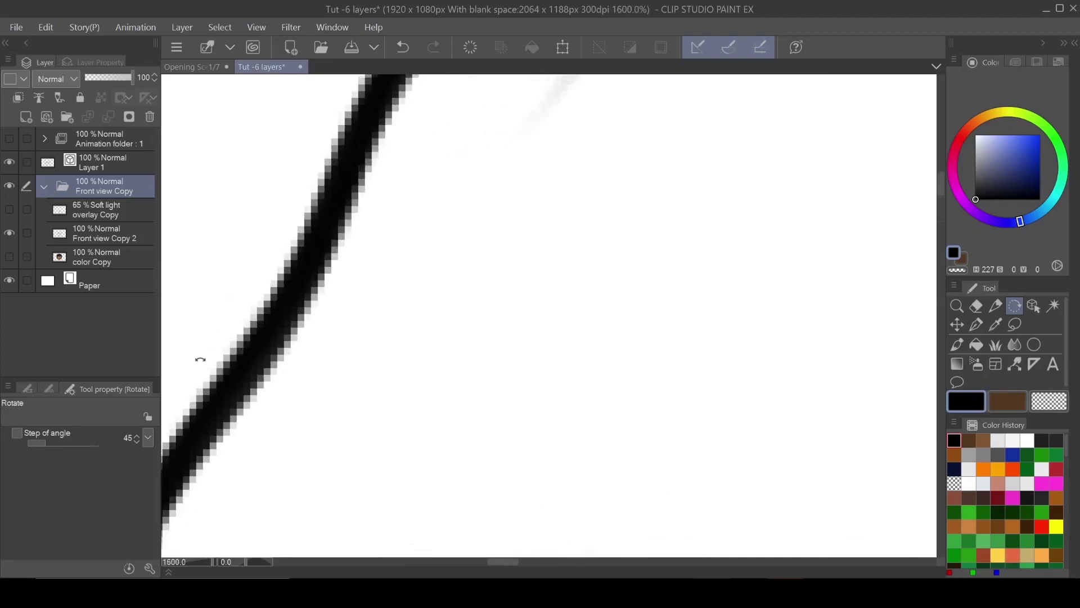
left_click(9, 162)
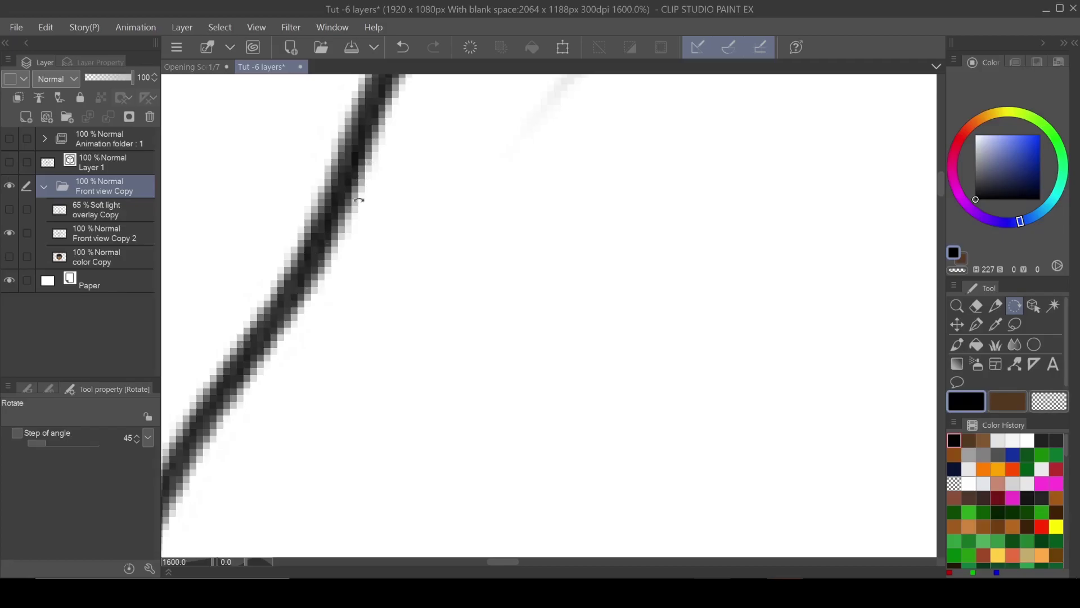
scroll(297, 282, "down", 6)
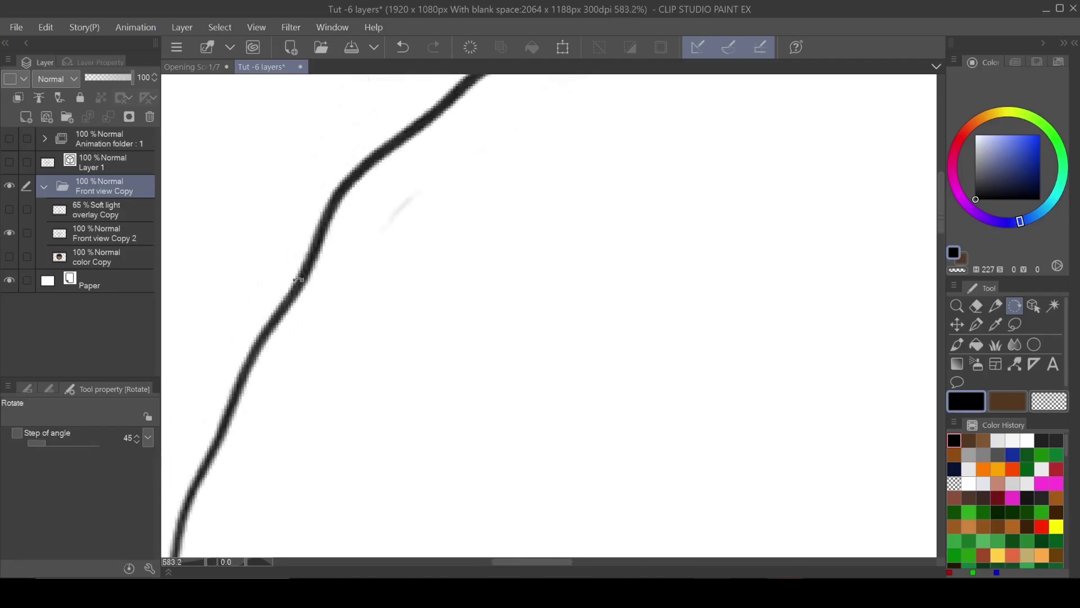
scroll(298, 280, "down", 6)
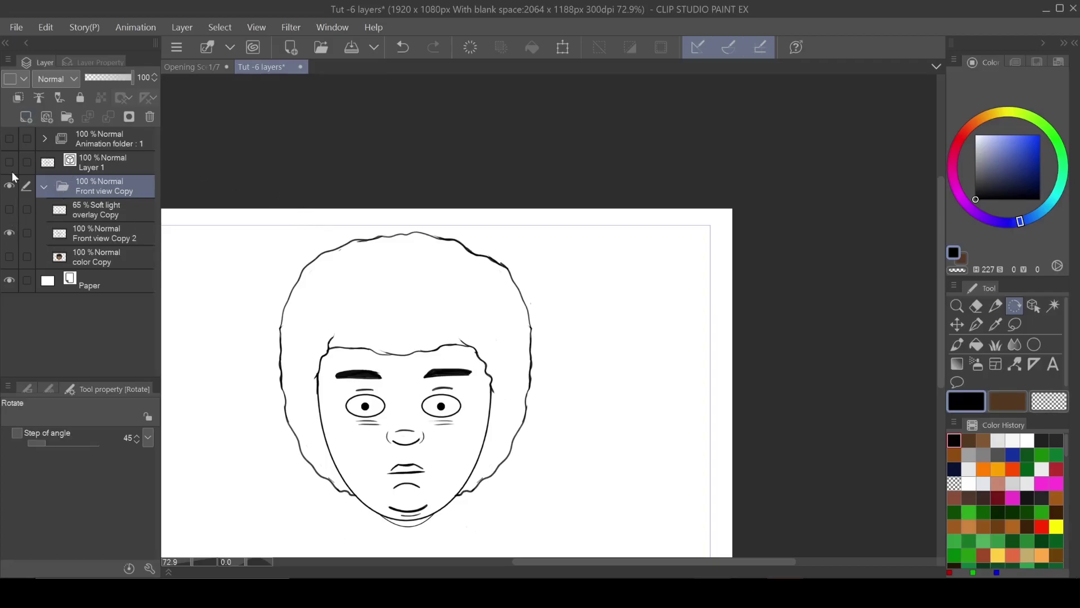
scroll(370, 271, "up", 3)
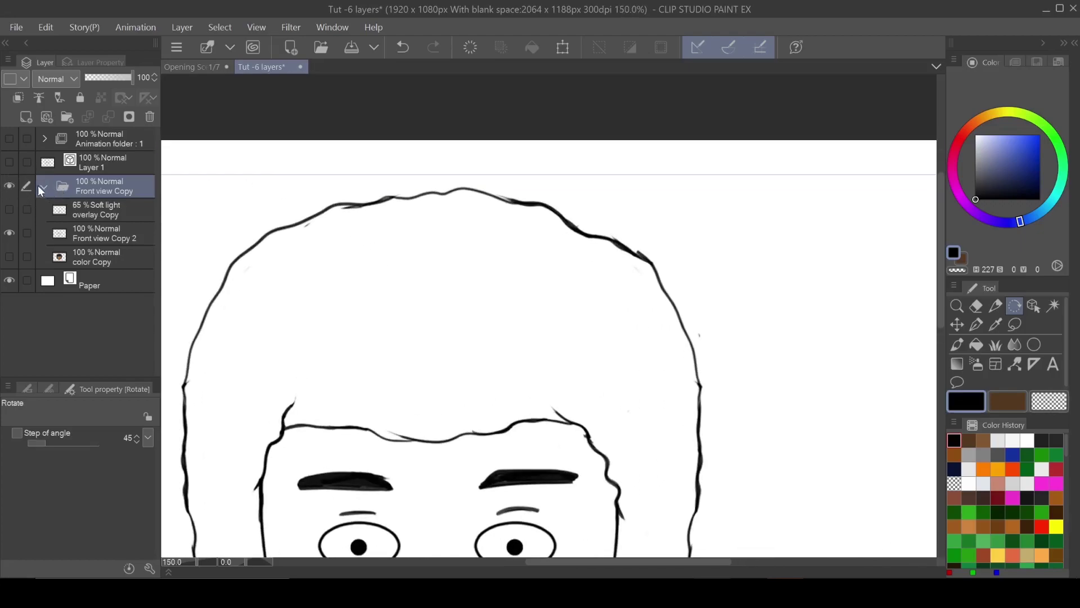
Swap the Front view Copy folder's visibility for Layer 1, examine Layer 1's hair outline up close, and hide Layer 1 again
left_click(9, 186)
left_click(8, 162)
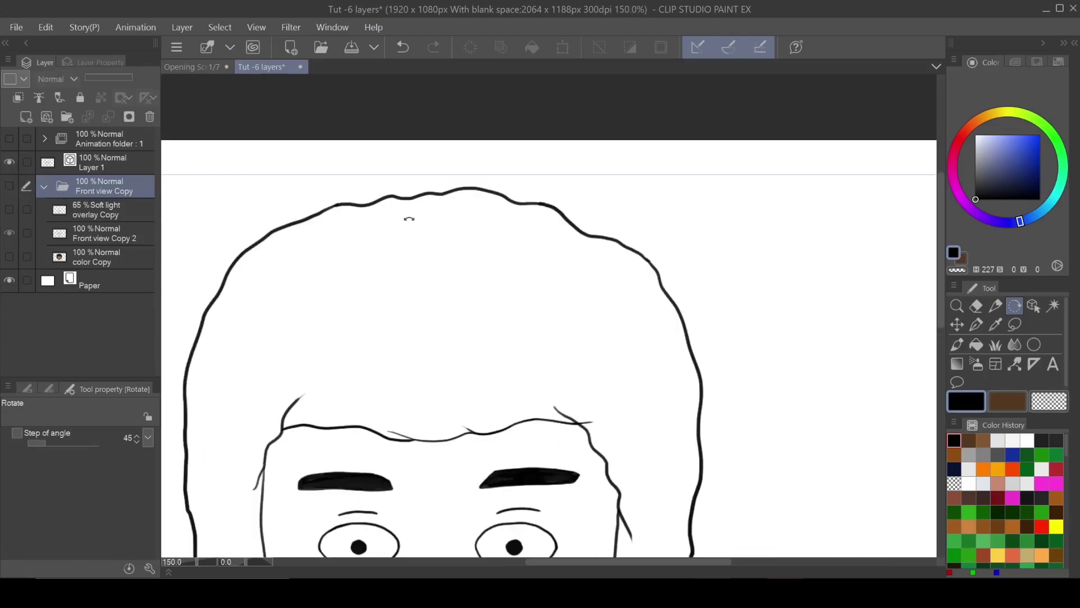
scroll(409, 218, "up", 8)
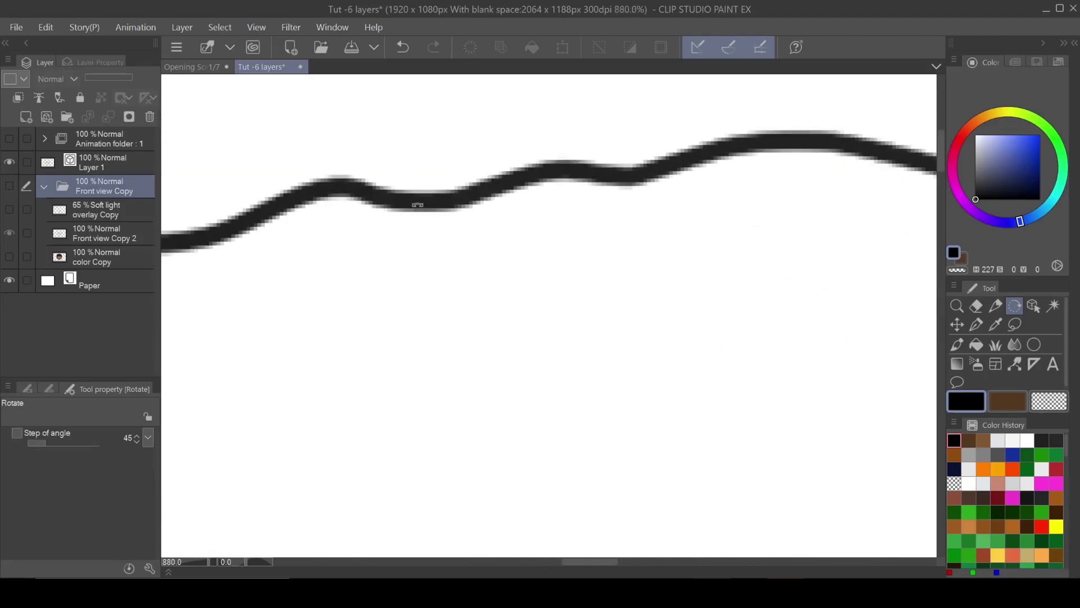
scroll(418, 204, "up", 5)
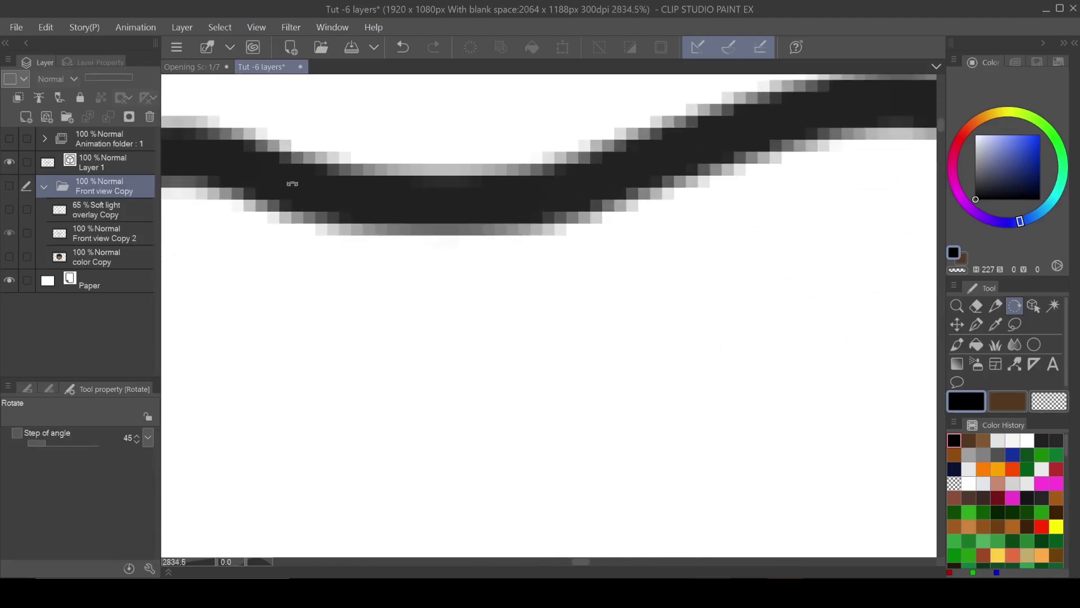
scroll(292, 183, "down", 2)
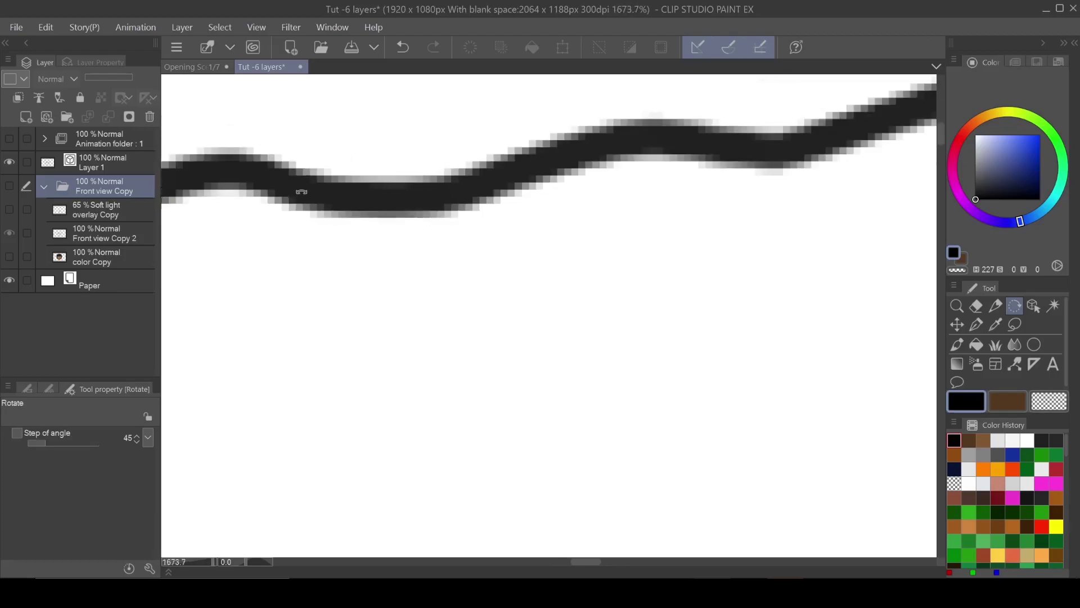
scroll(302, 192, "down", 7)
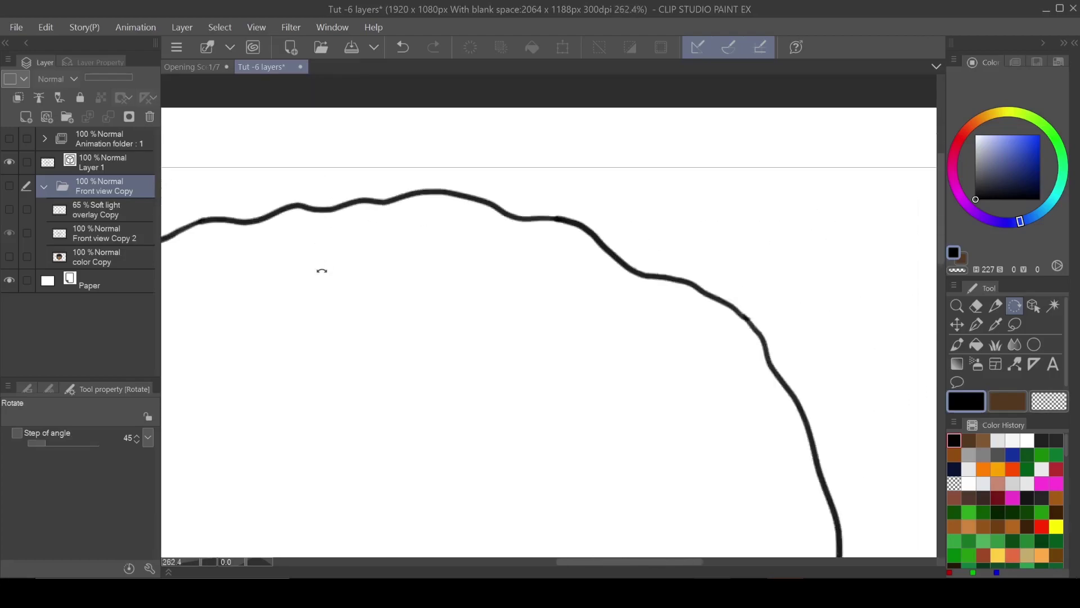
scroll(321, 271, "down", 4)
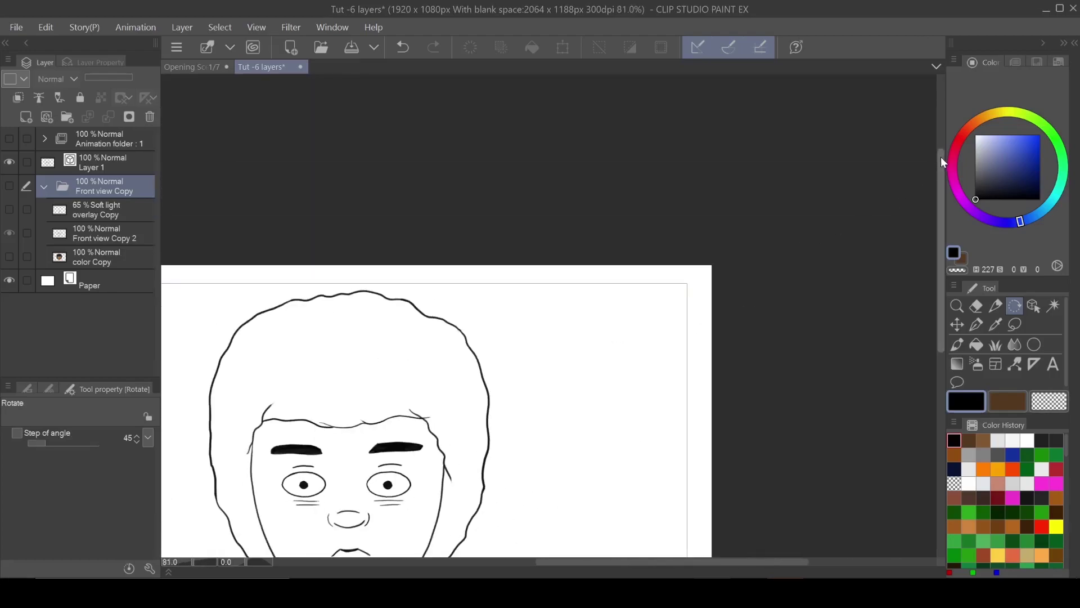
left_click_drag(941, 157, 944, 221)
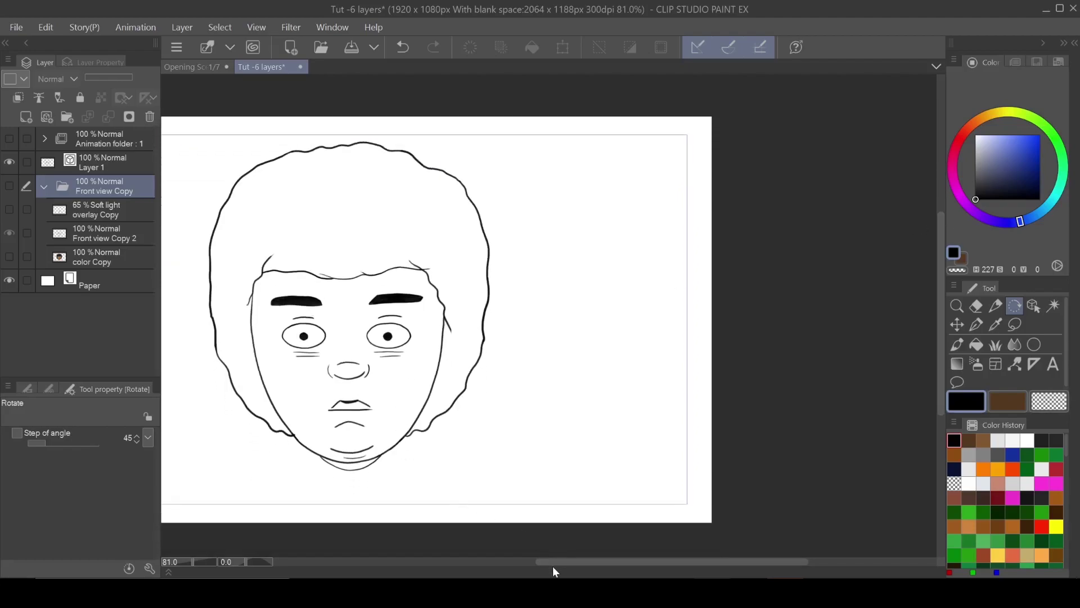
mouse_move(553, 562)
left_mouse_down()
mouse_move(471, 554)
mouse_move(488, 544)
left_mouse_up()
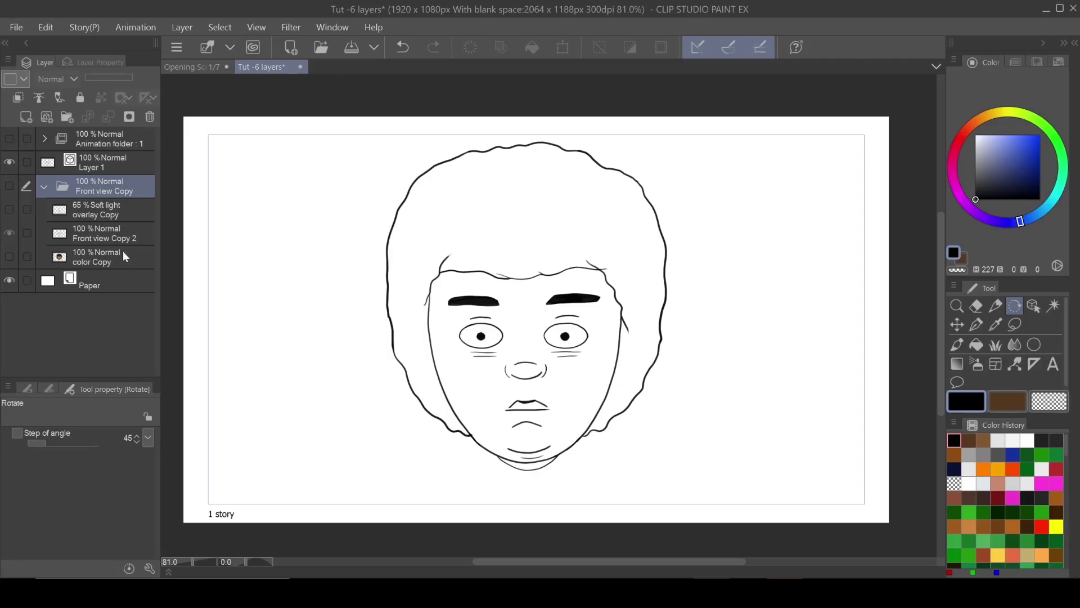
left_click(9, 163)
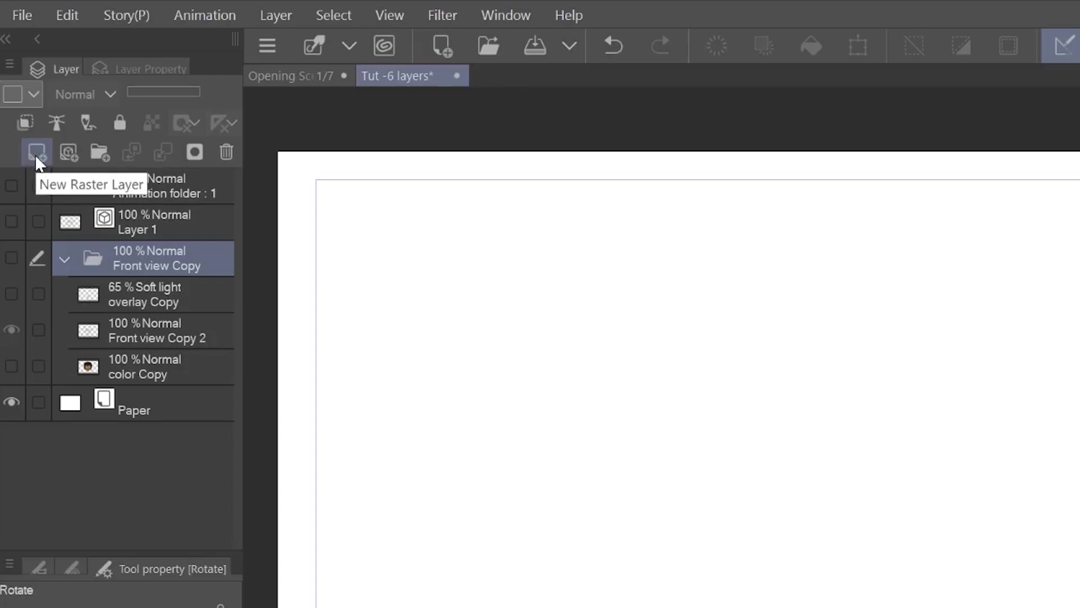
Try adding a new raster layer and a new vector layer in the Front view Copy folder, deleting each one
left_click(37, 158)
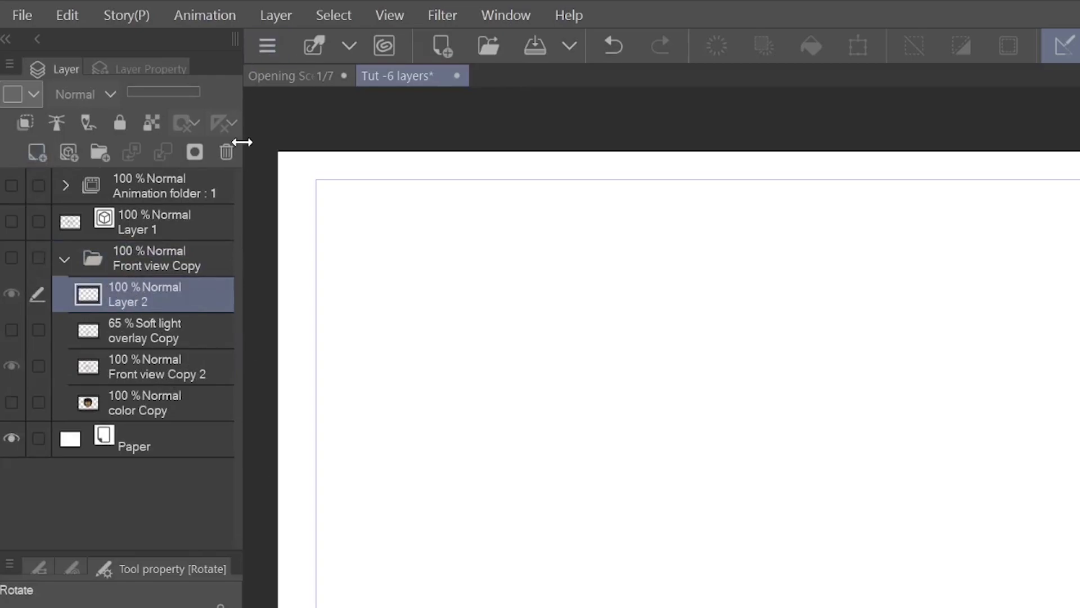
left_click(226, 152)
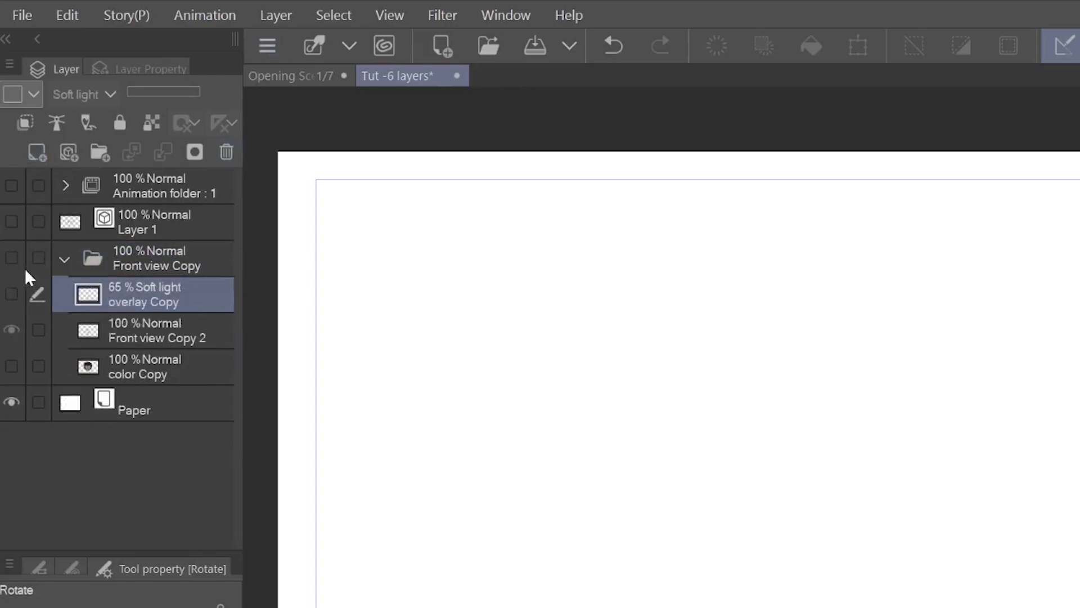
left_click(70, 154)
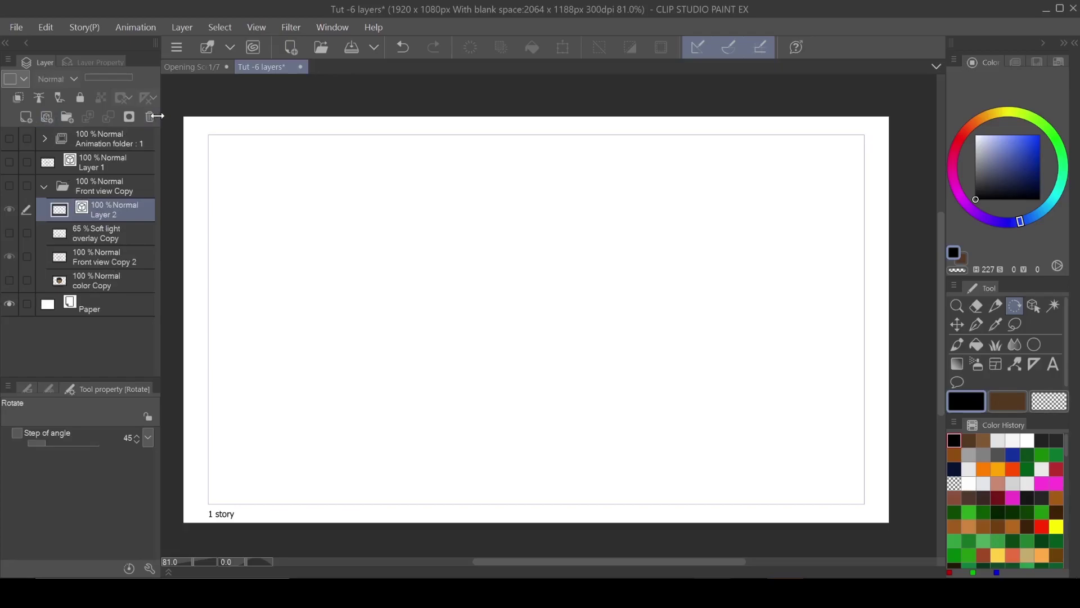
left_click(150, 116)
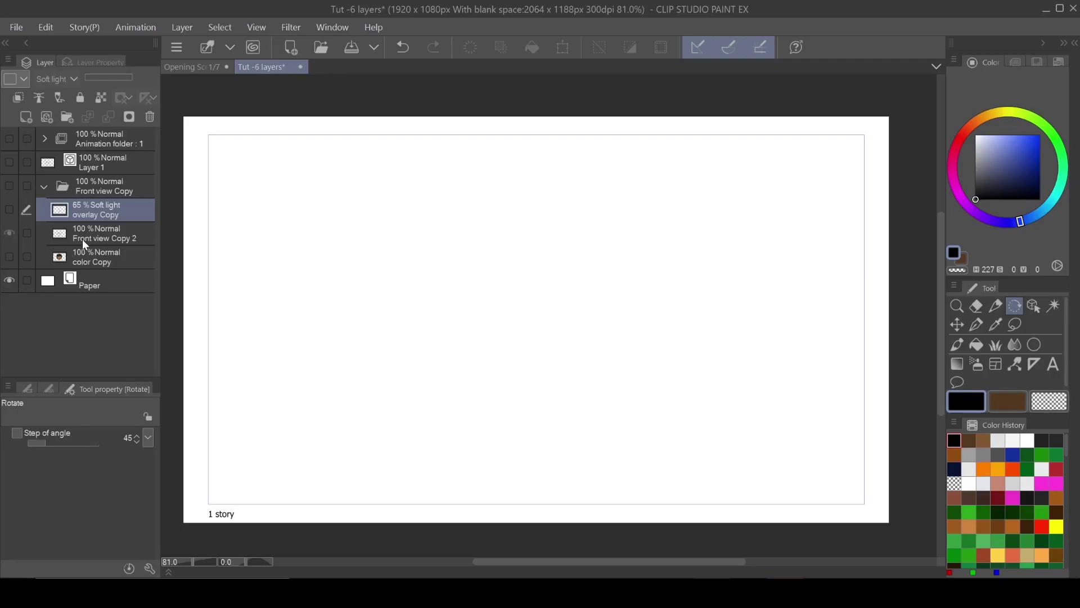
Show the Front view Copy folder and make its Front view Copy 2 line-art layer active
left_click(92, 255)
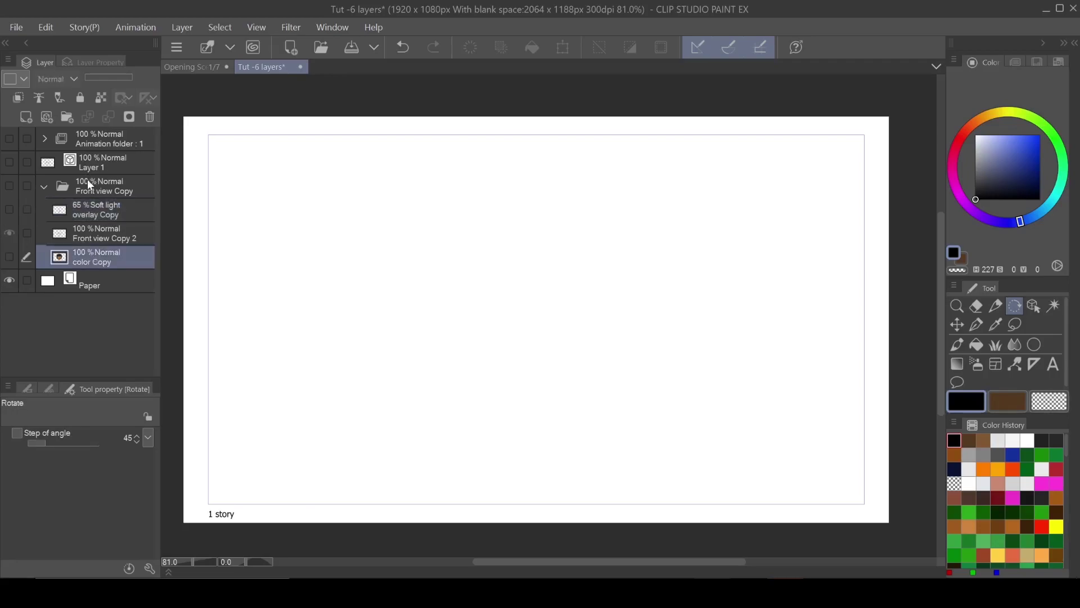
left_click(94, 231)
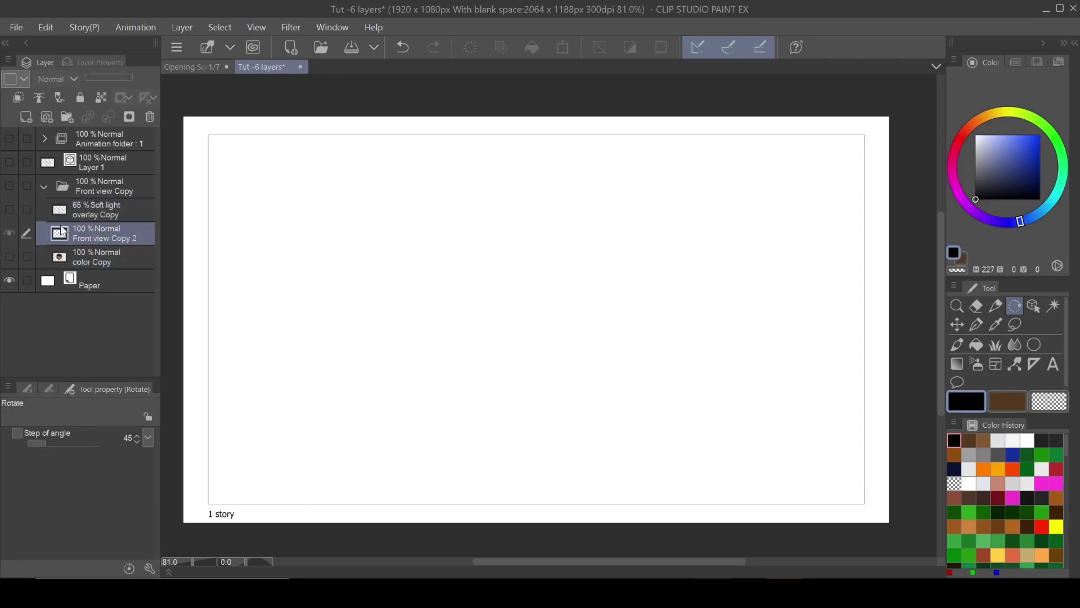
left_click(9, 187)
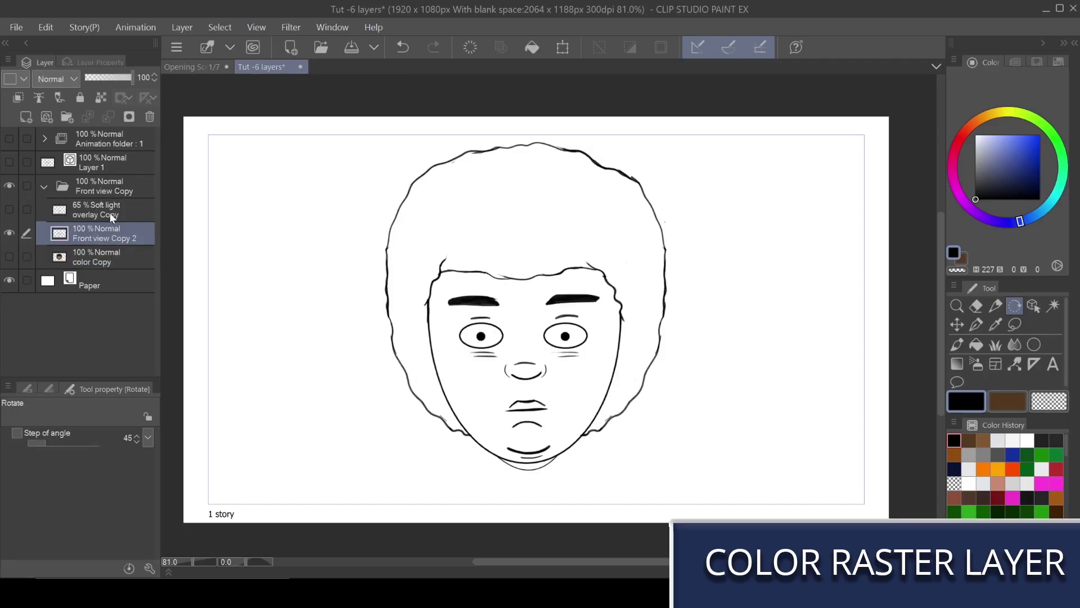
left_click(97, 254)
left_click(84, 228)
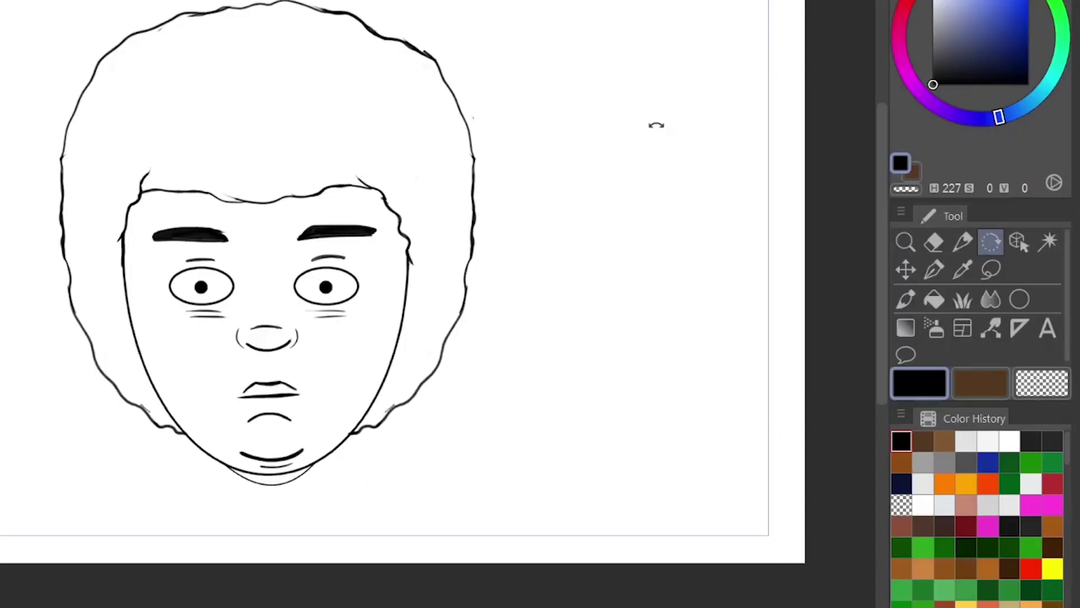
Select the face's interior with Selection for referred layers and expand the selected area by 3 px
left_click(1050, 244)
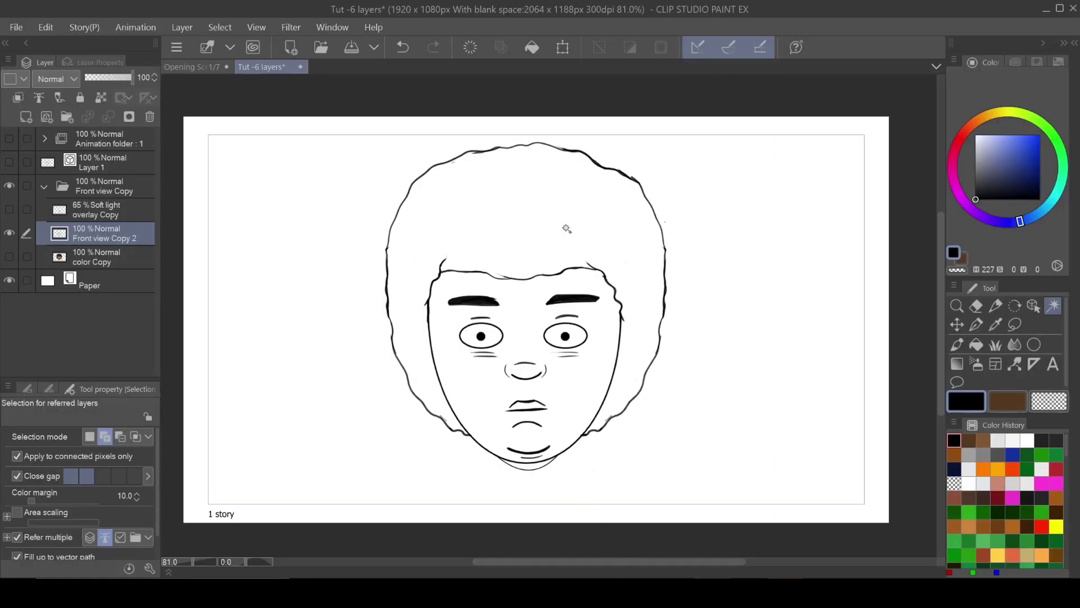
left_click(485, 392)
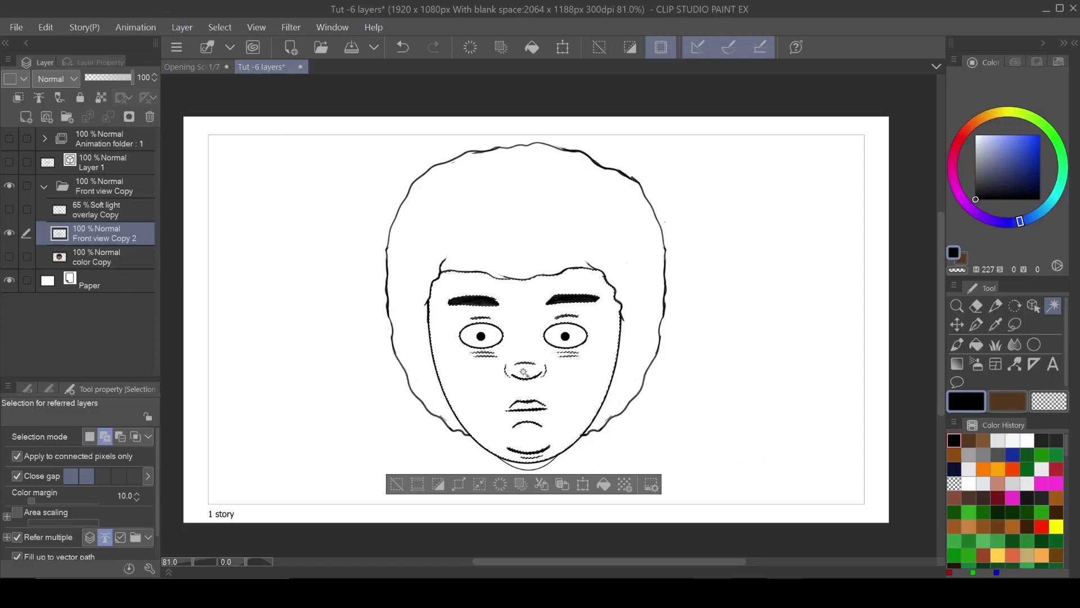
left_click(225, 25)
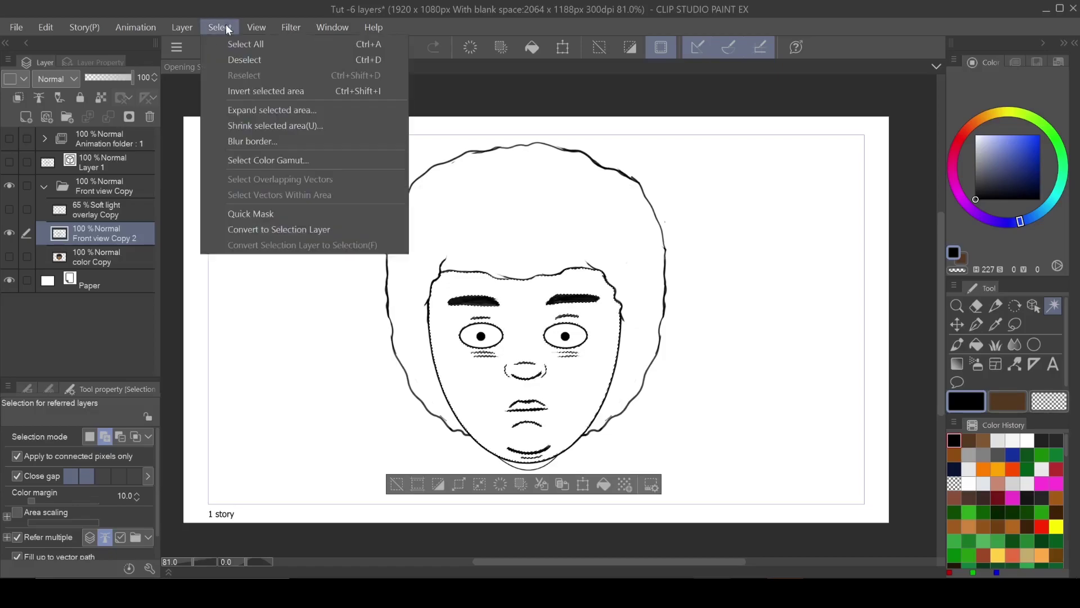
left_click(275, 110)
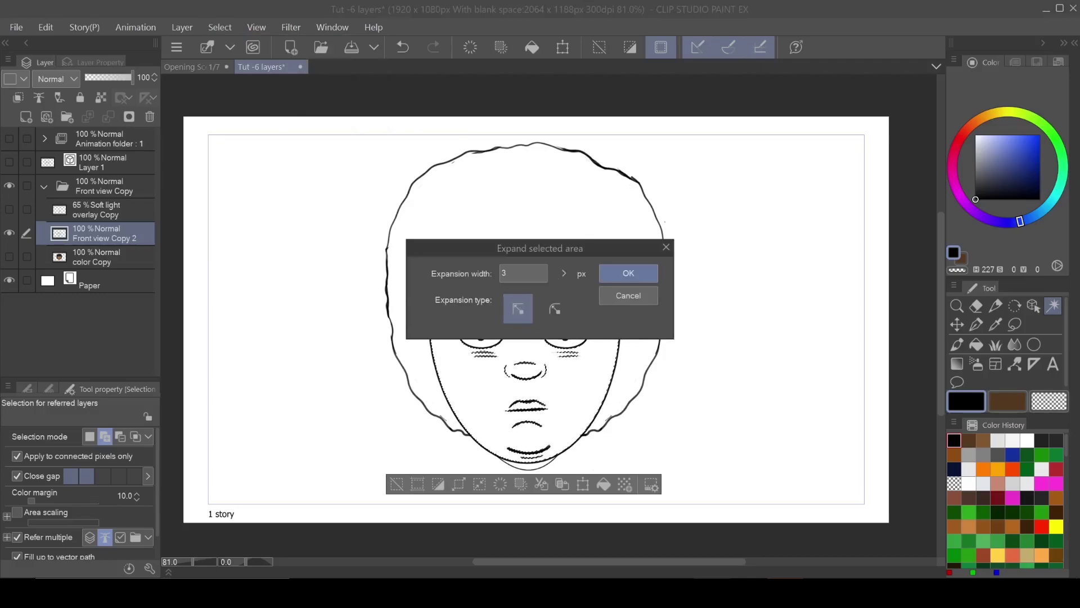
left_click(628, 273)
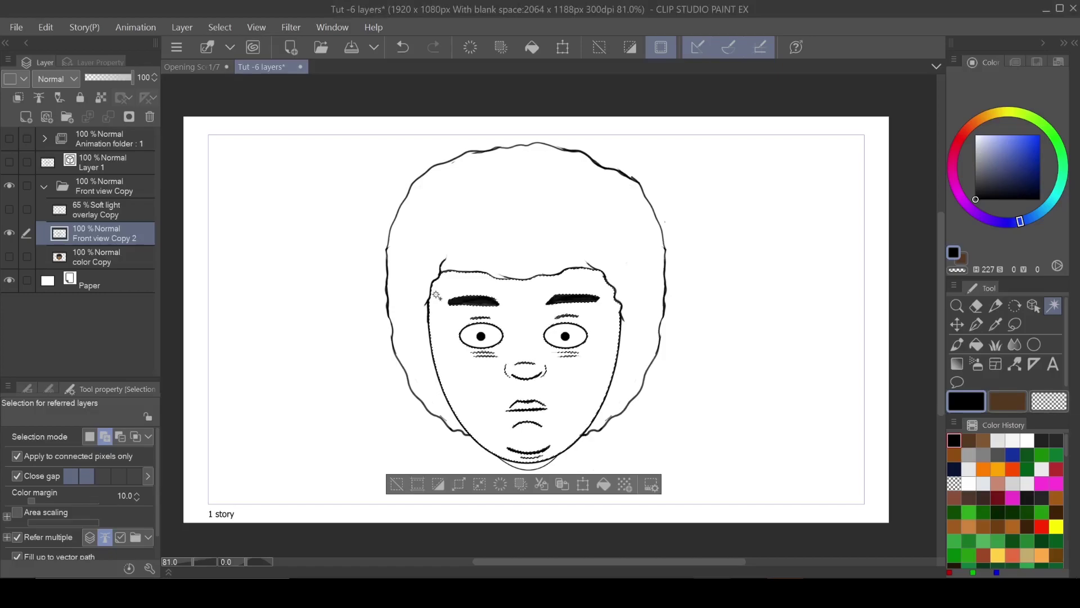
left_click(220, 27)
left_click(273, 107)
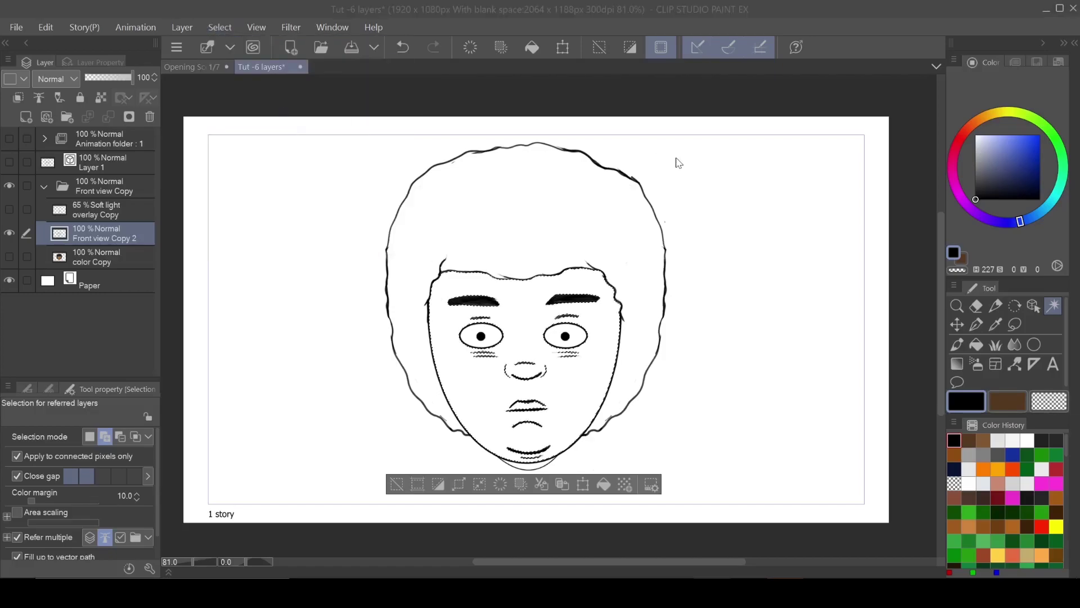
left_click(636, 267)
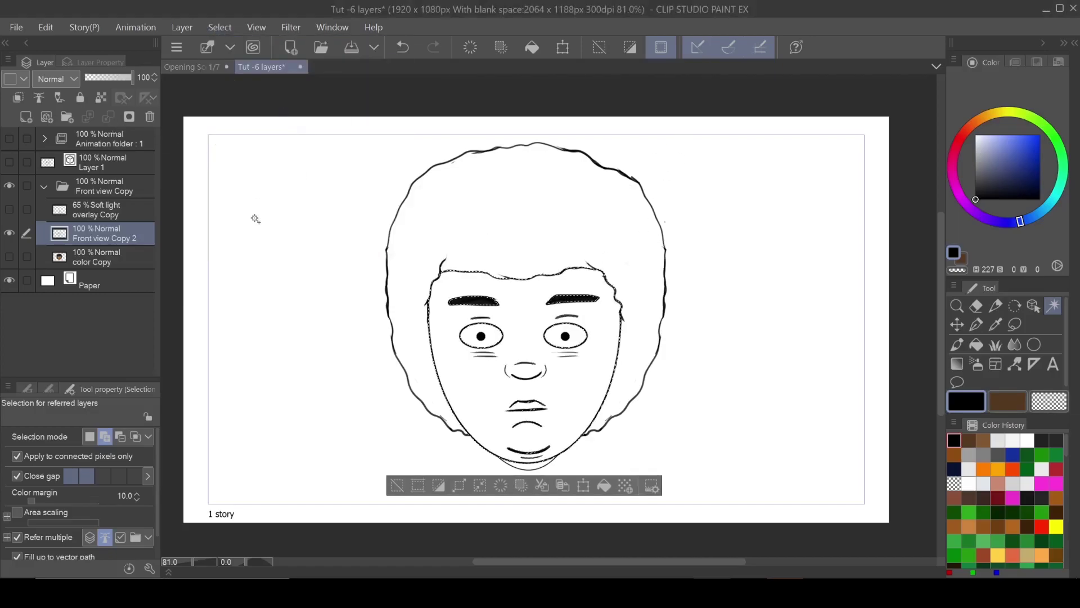
Add a new raster layer directly above color Copy and fill the selected face area with dark brown
left_click(146, 266)
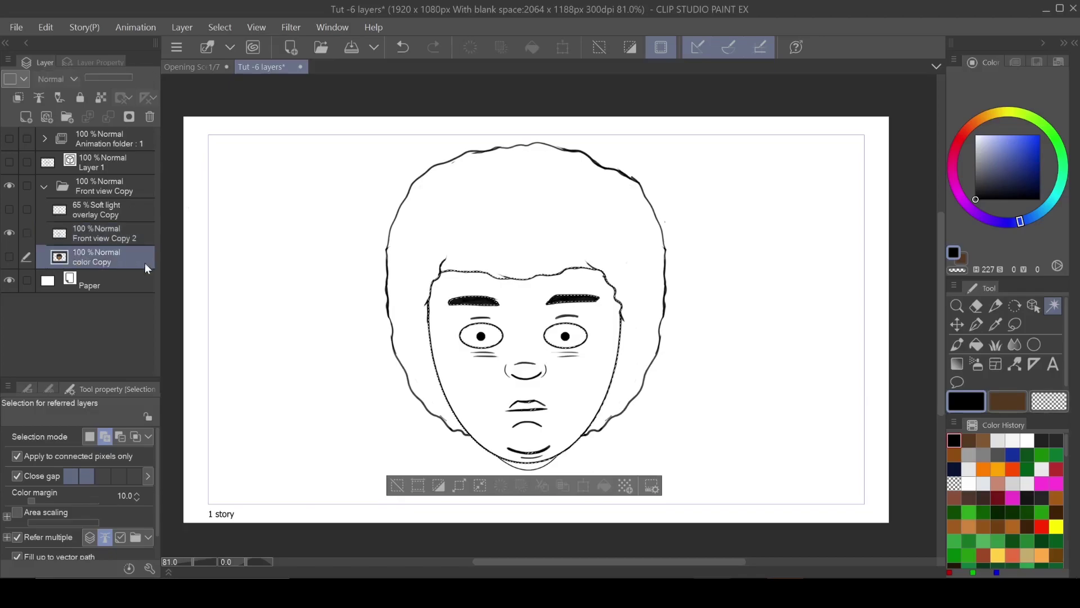
left_click(25, 117)
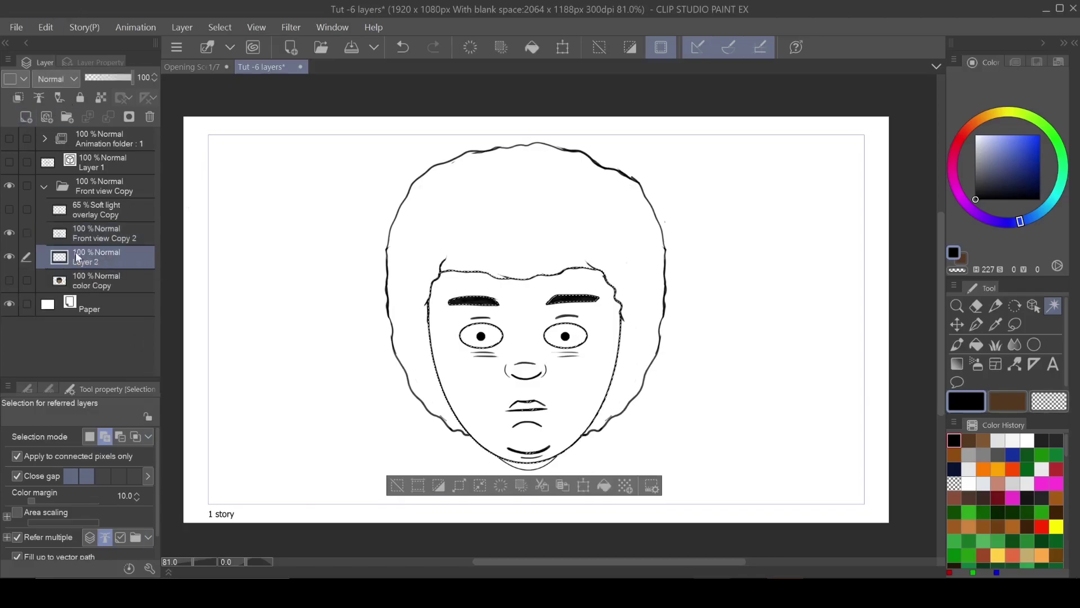
left_click(1011, 400)
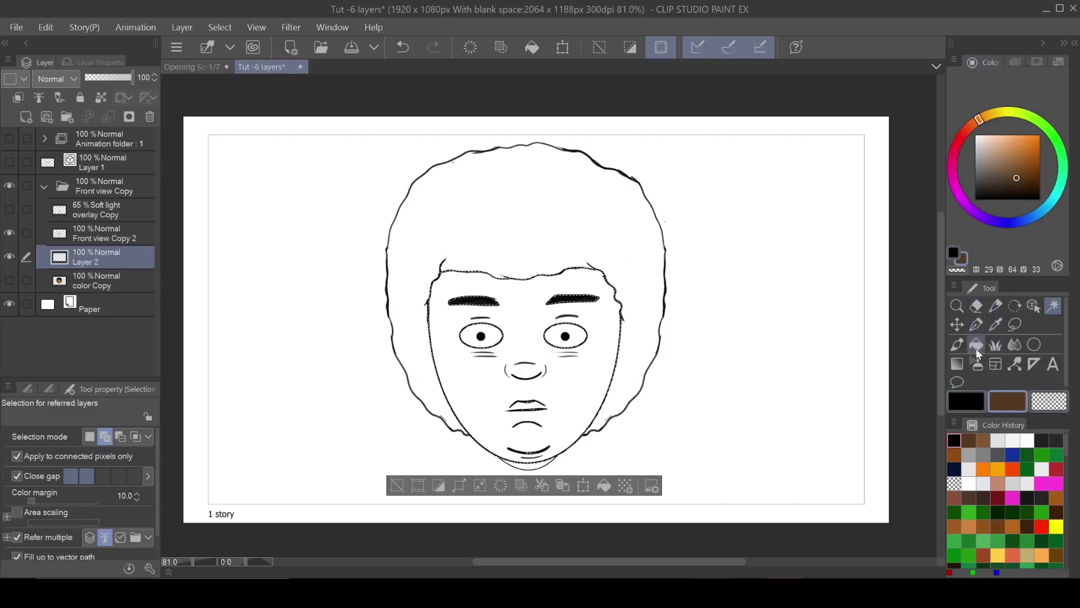
left_click(605, 485)
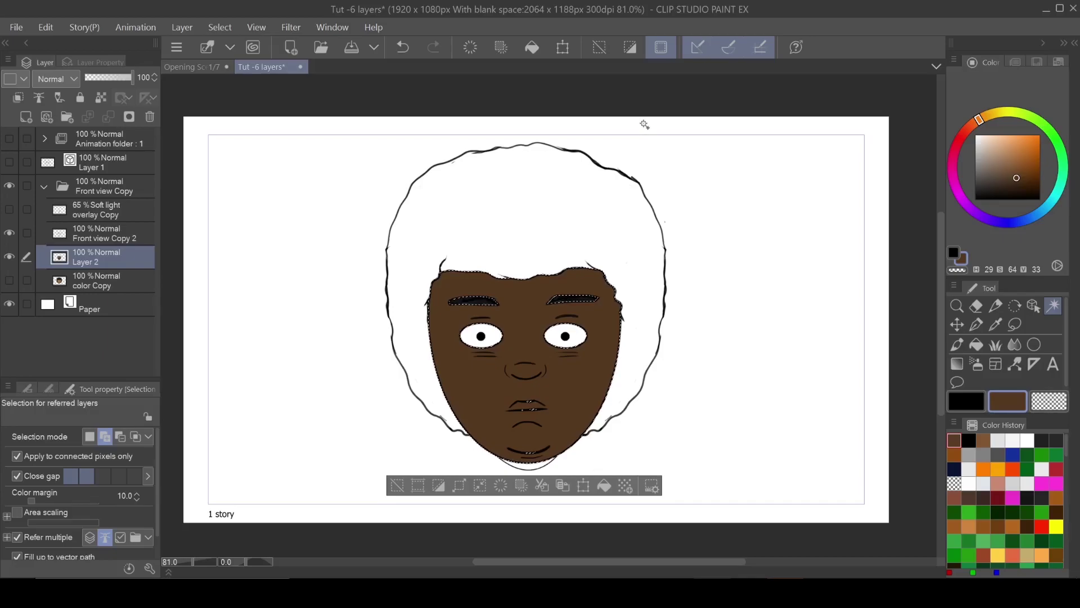
Clear the face selection, then undo back to the active selection without the dark brown fill
key("ctrl+d")
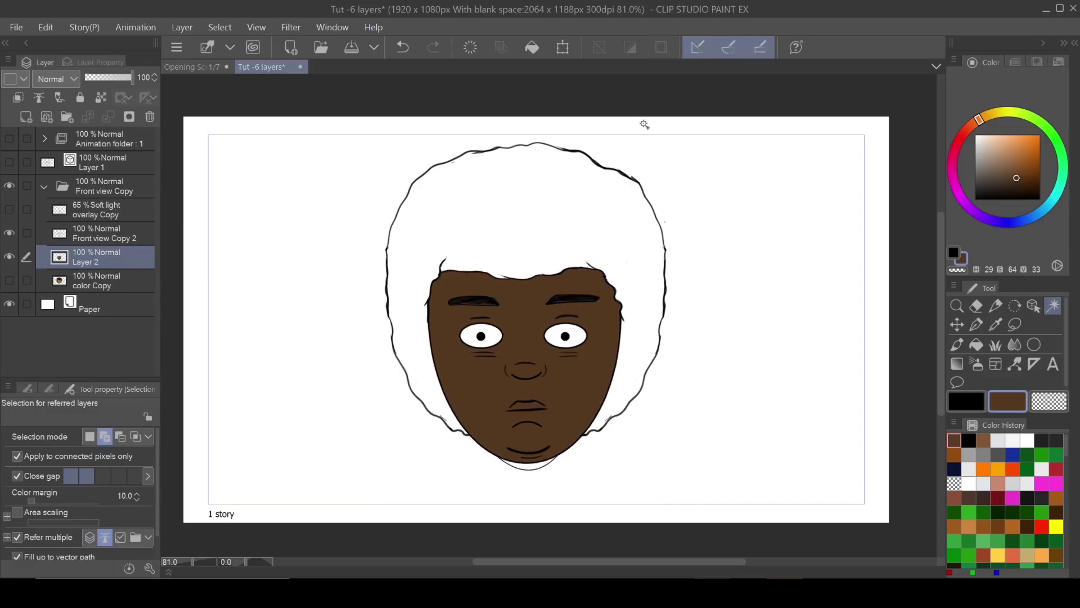
key("ctrl+z")
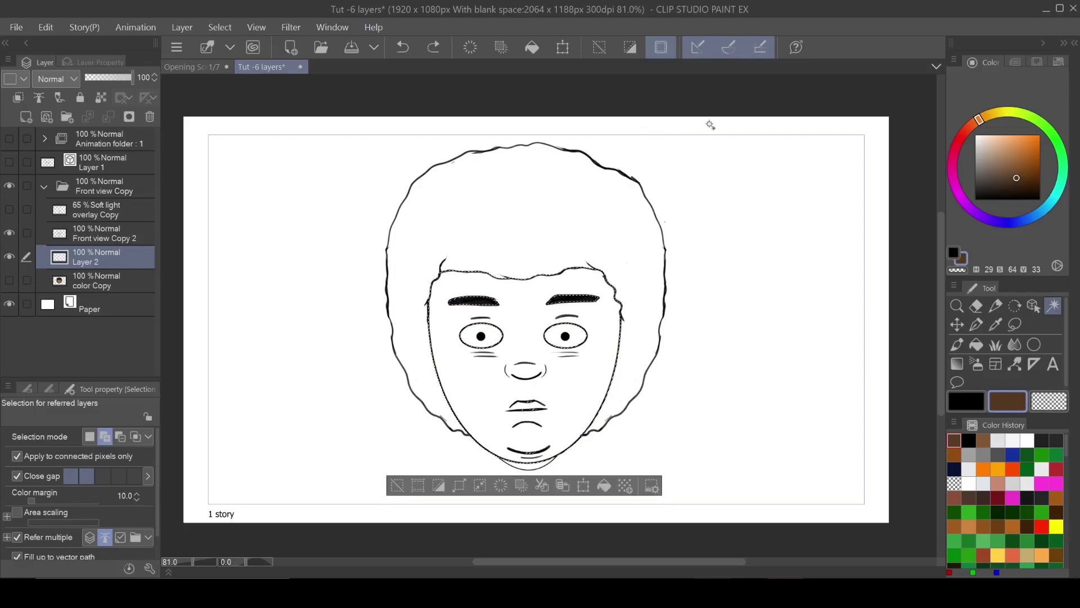
Try painting the selected face with the Tapered Watercolor brush at size 170 and 60 opacity, and undo the painting
left_click(957, 345)
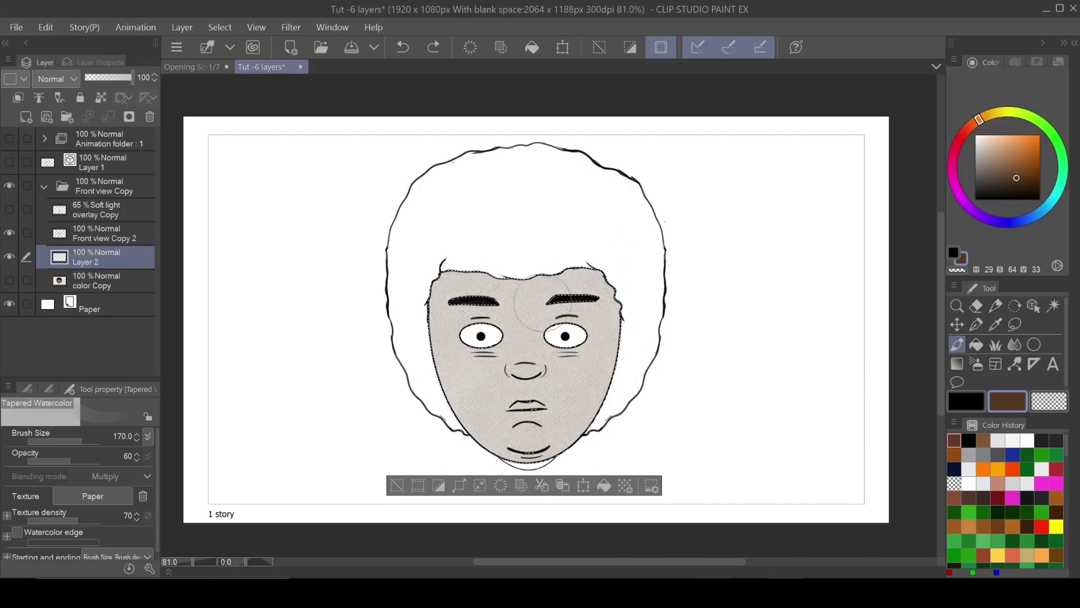
left_click(436, 274)
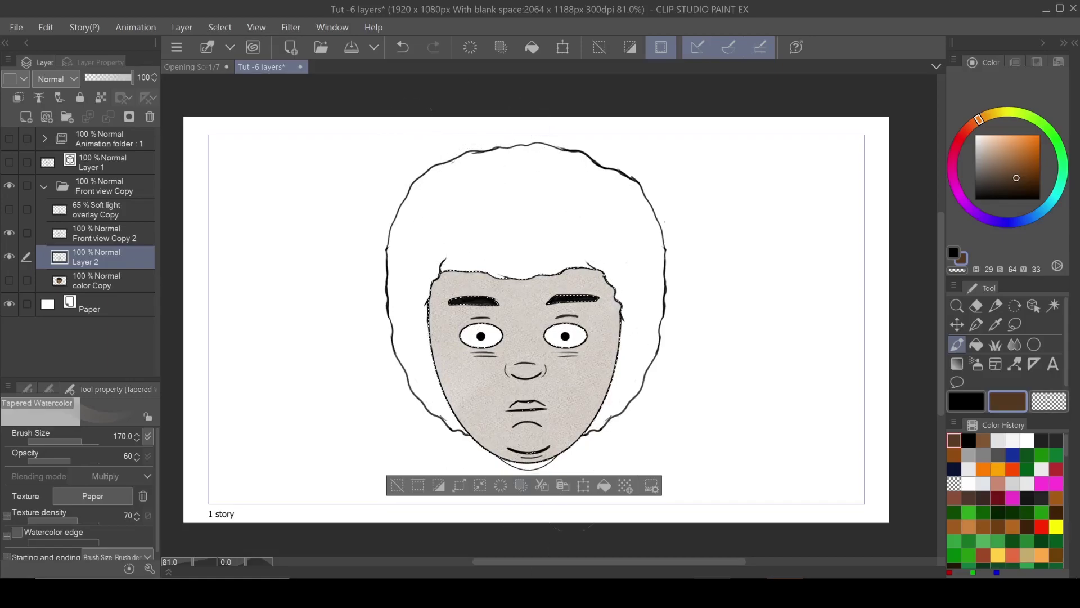
key("ctrl+z")
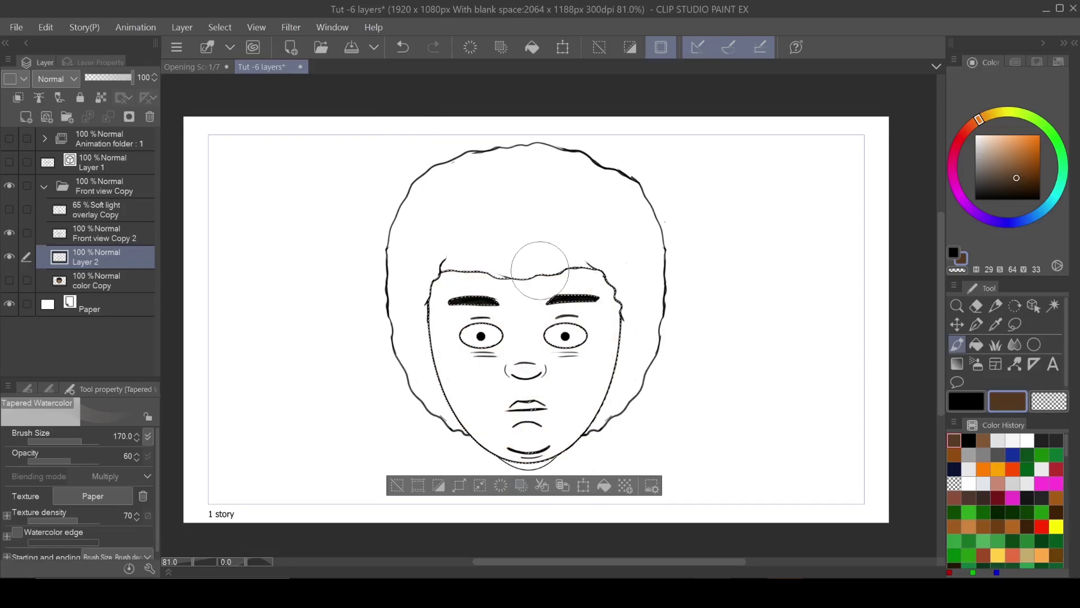
Clear the selection, show the color Copy layer, and delete the empty Layer 2 above it
left_click(103, 283)
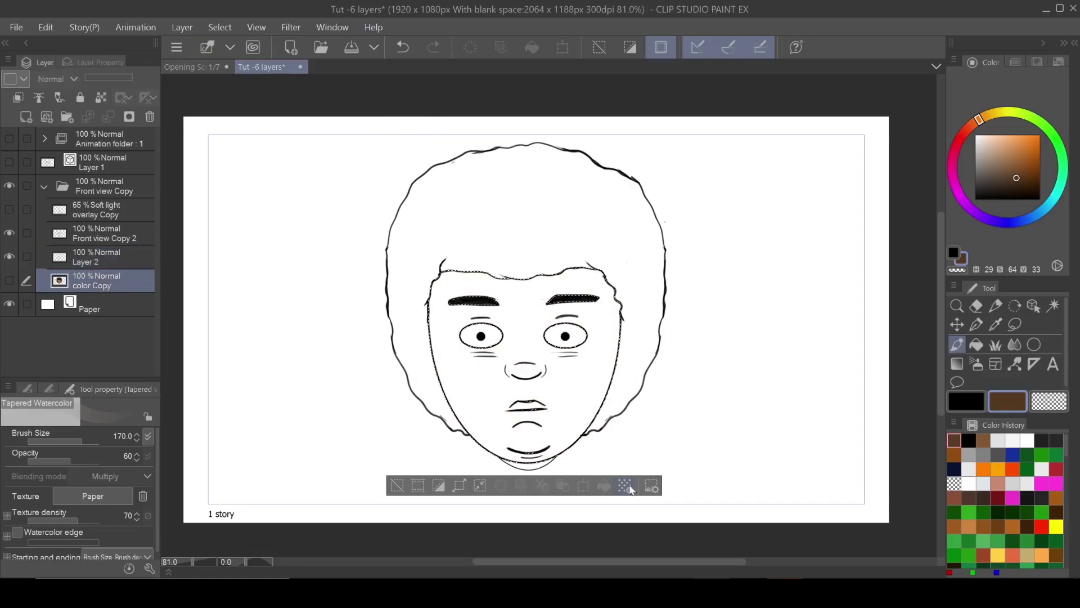
key("ctrl+d")
left_click(10, 280)
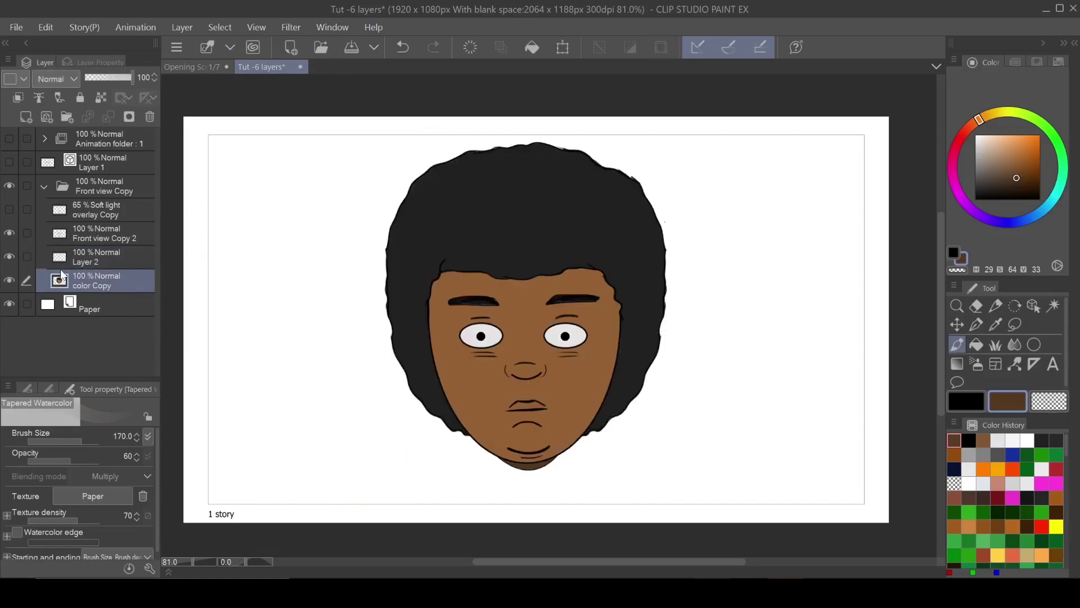
left_click_drag(61, 267, 150, 117)
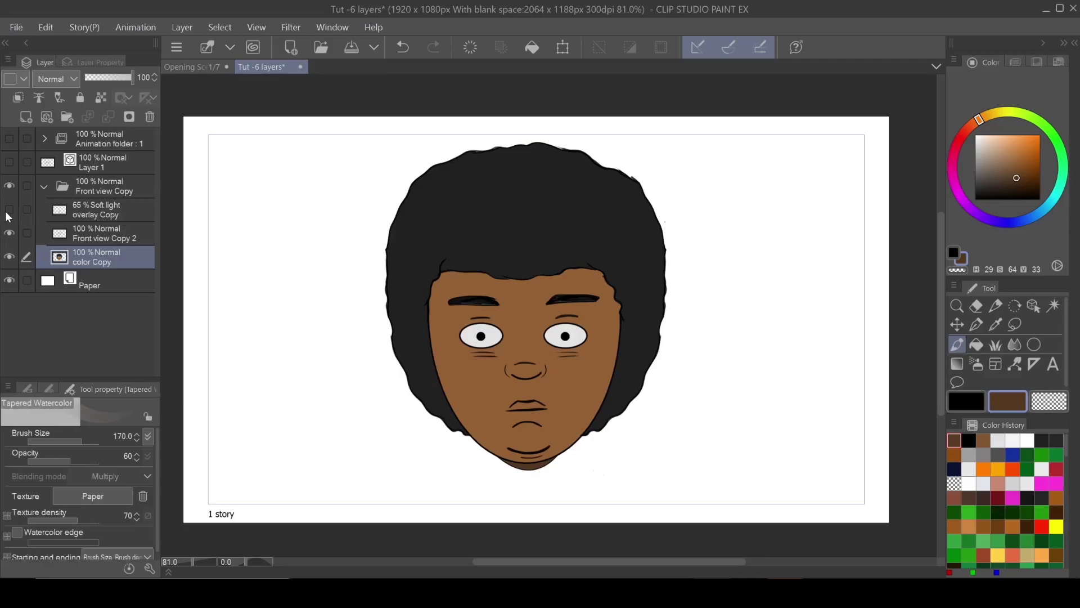
Show the overlay Copy layer and try it at 100% opacity with Normal blending mode
left_click(84, 211)
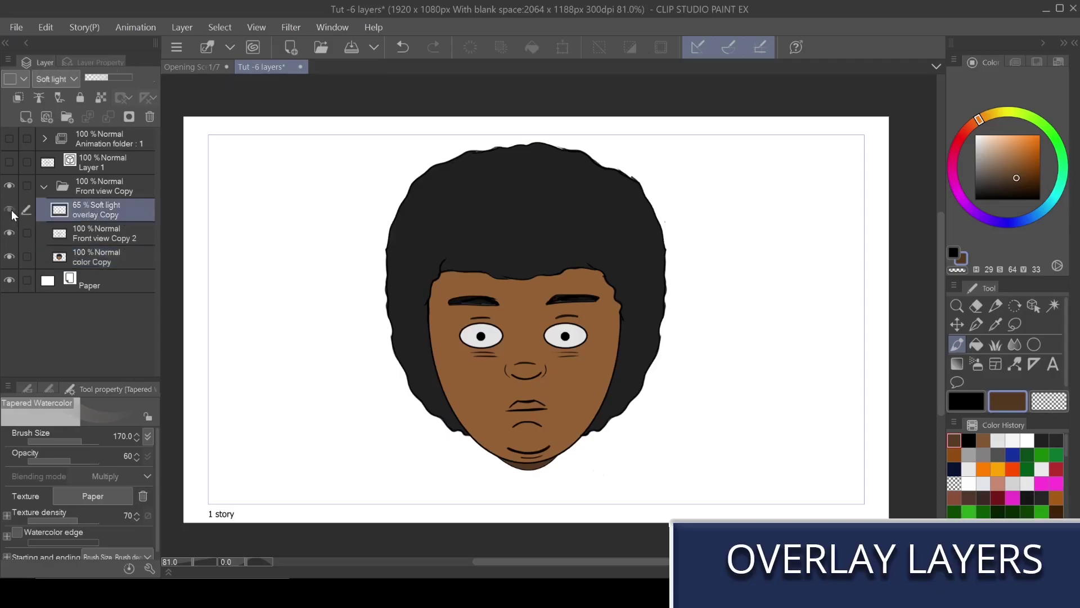
left_click(9, 209)
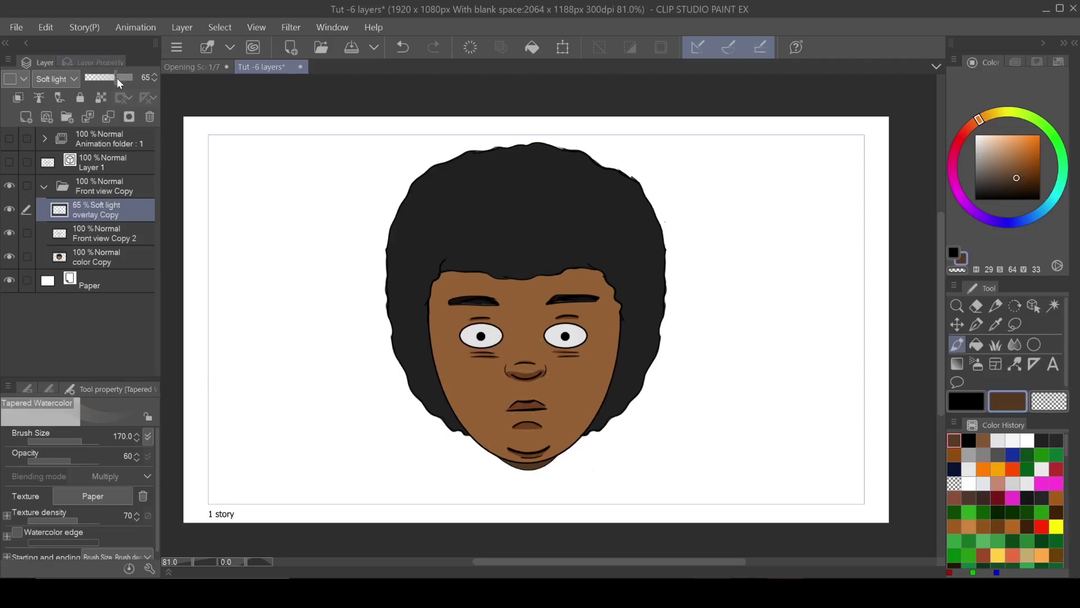
left_click_drag(117, 79, 225, 79)
left_click(57, 79)
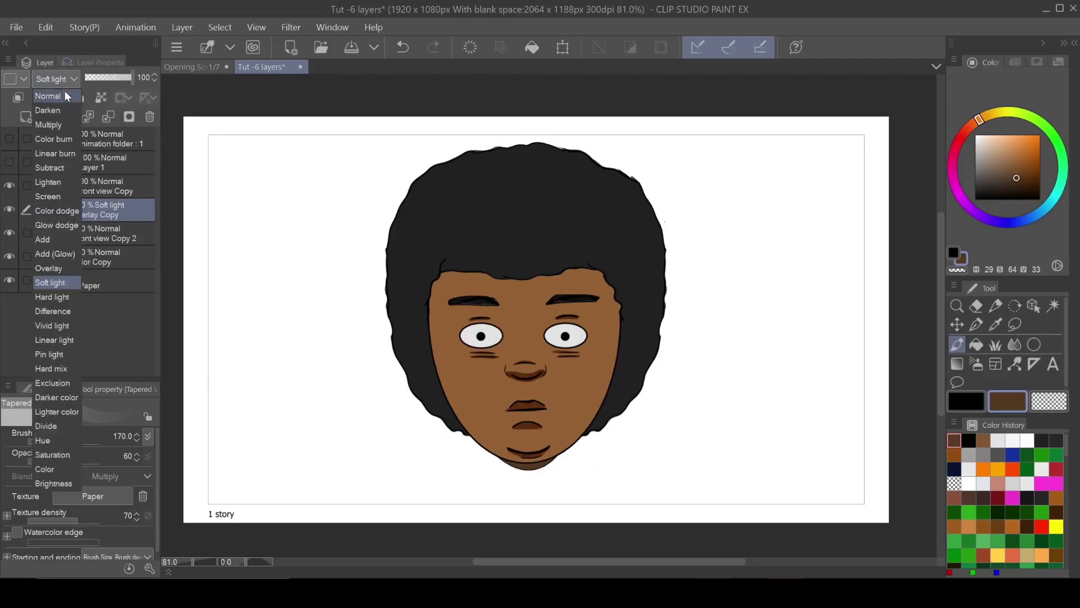
left_click(67, 97)
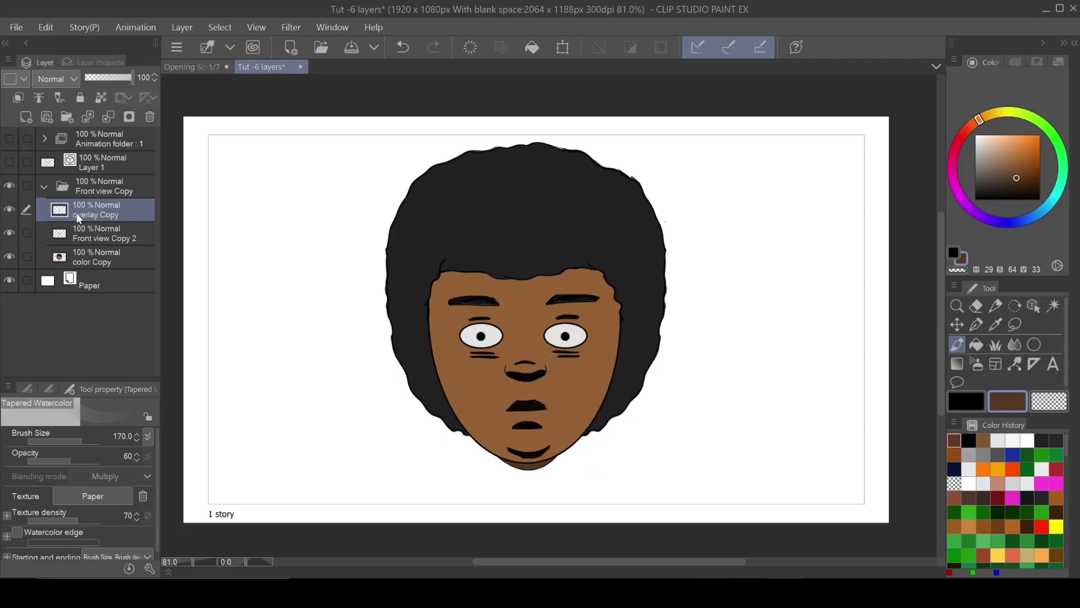
Set the overlay Copy layer to Soft light blending at 62% opacity and hide it
left_click(55, 78)
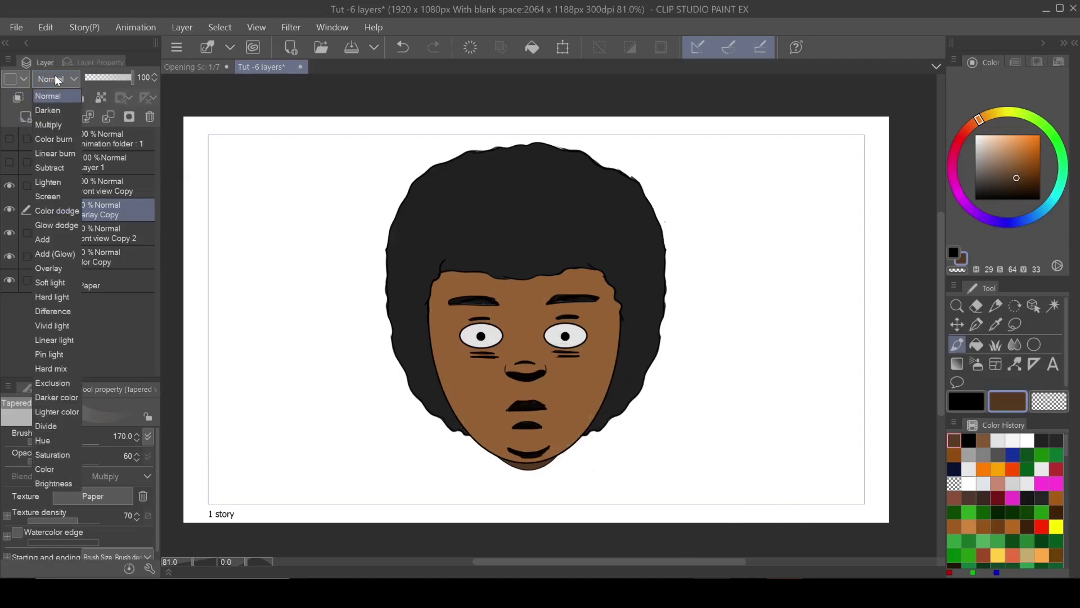
left_click(61, 282)
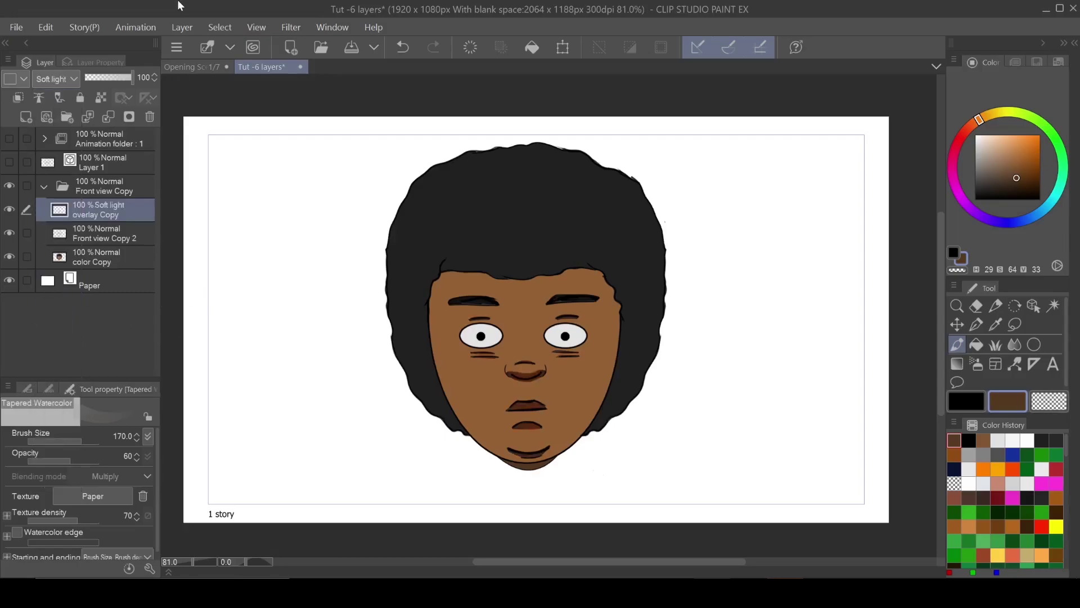
left_click(109, 77)
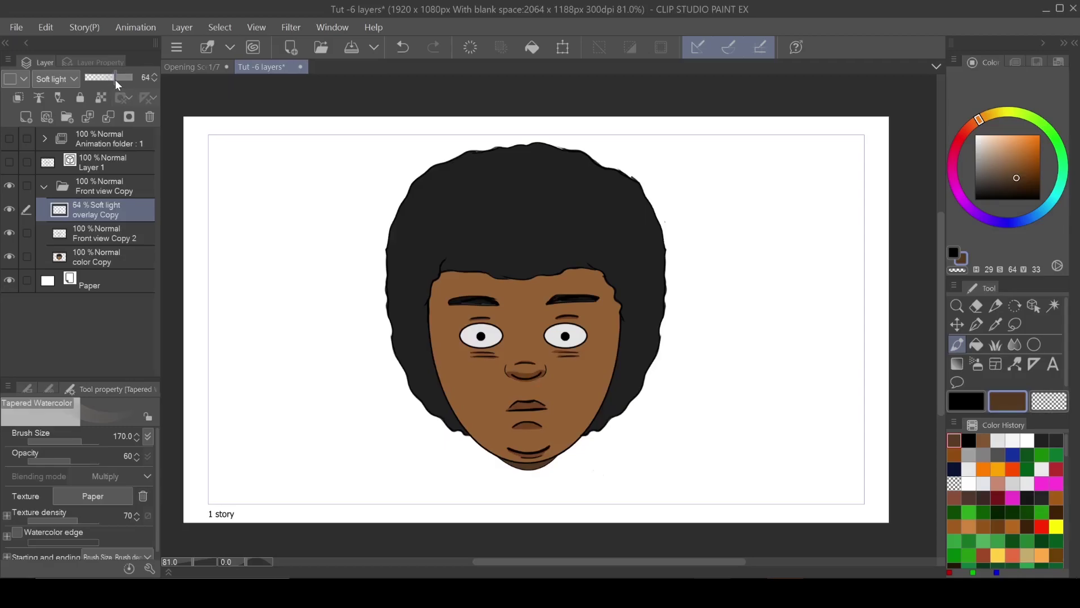
mouse_move(115, 80)
left_mouse_down()
mouse_move(106, 76)
mouse_move(120, 85)
left_mouse_up()
left_click(115, 83)
left_click(13, 209)
Add a new raster layer directly above Front view Copy 2 and name it rim light
left_click(93, 233)
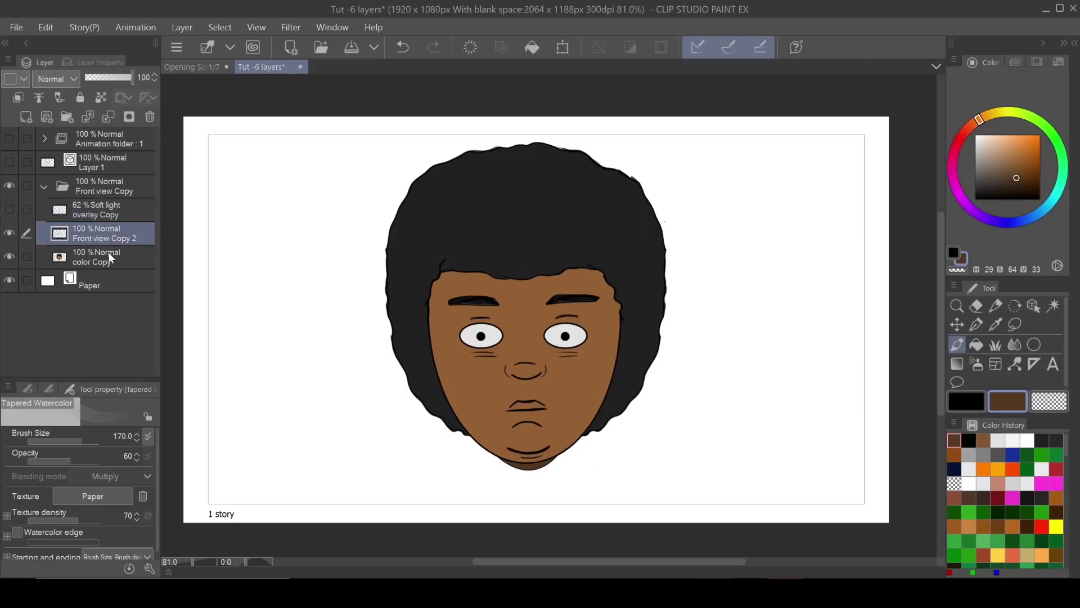
left_click(25, 118)
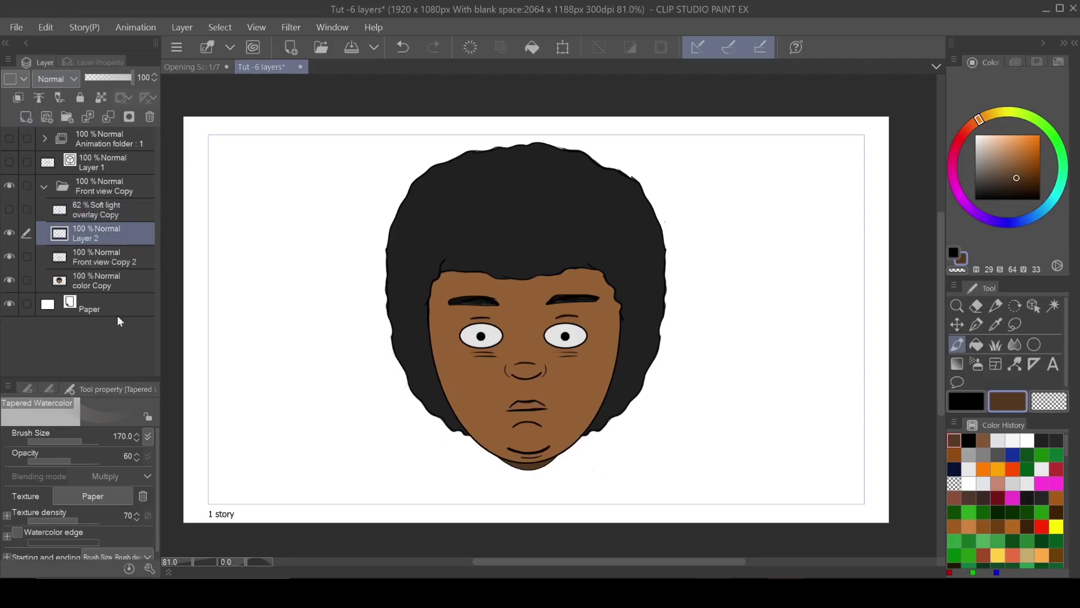
double_click(91, 234)
key("Return")
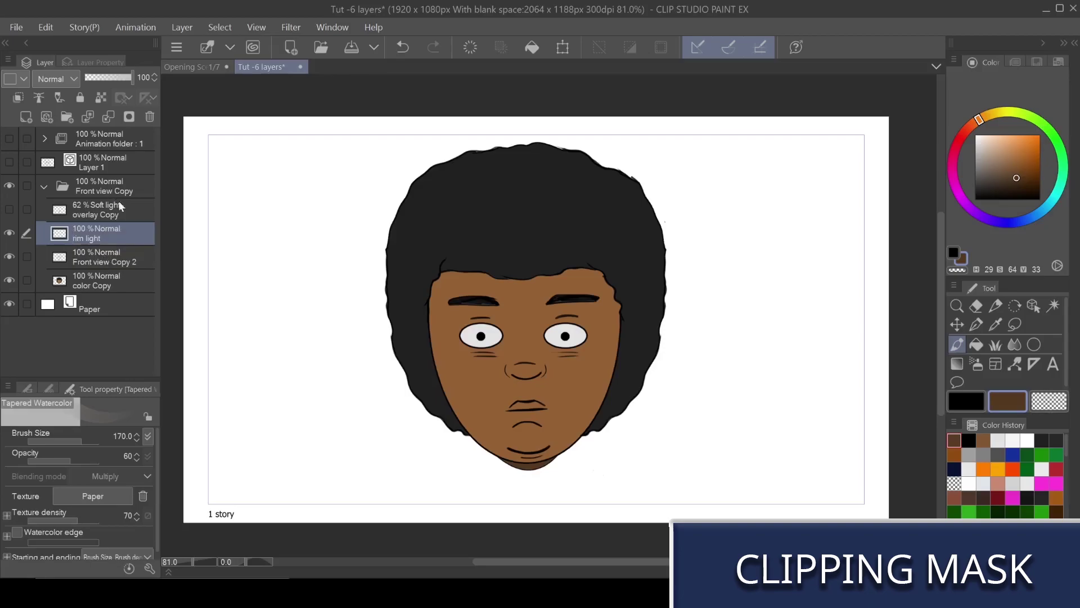
Clip the rim light layer to the layer below
right_click(128, 232)
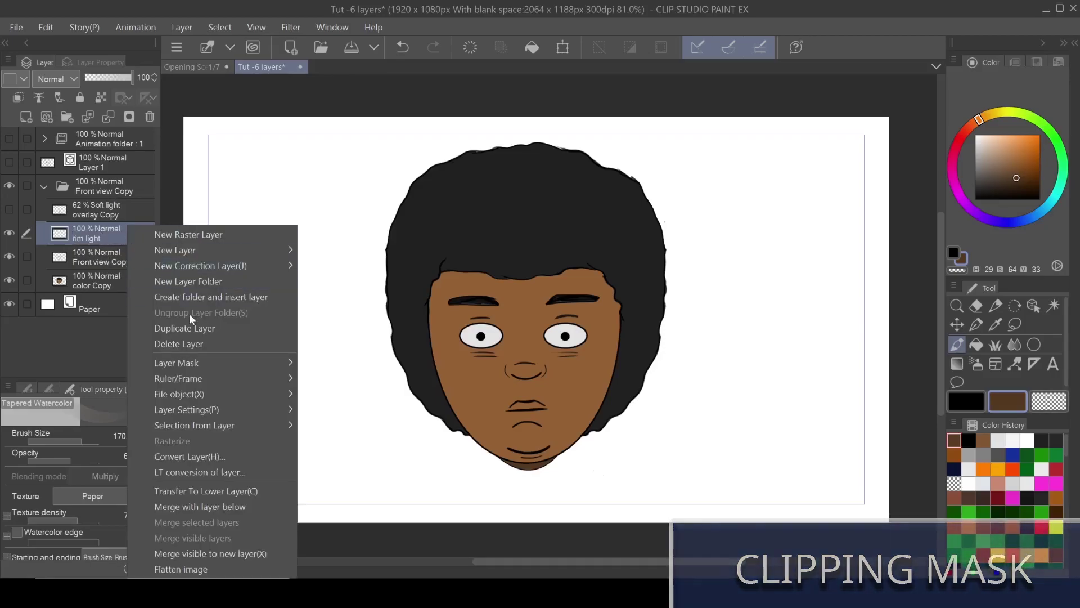
mouse_move(248, 414)
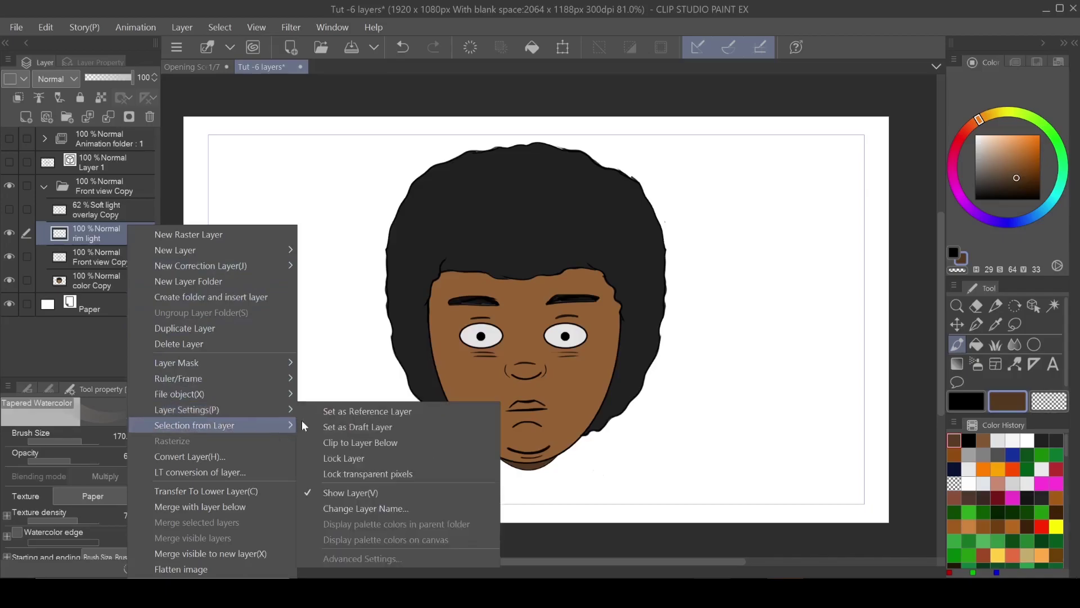
left_click(376, 442)
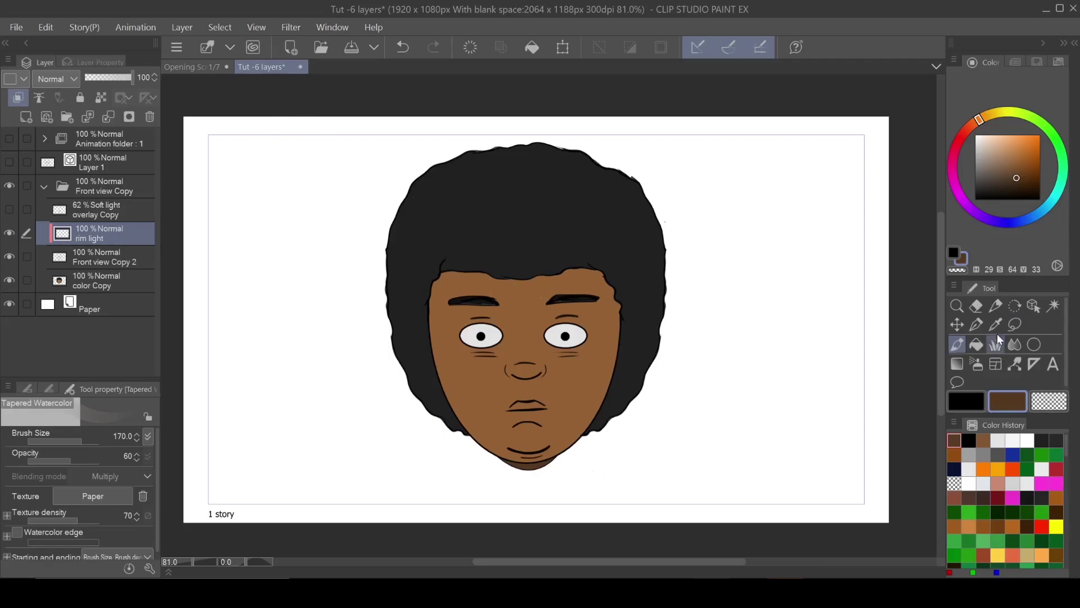
Choose the Darker pencil, pick a pale peach drawing color, and switch to the eraser
left_click(995, 305)
left_click(989, 136)
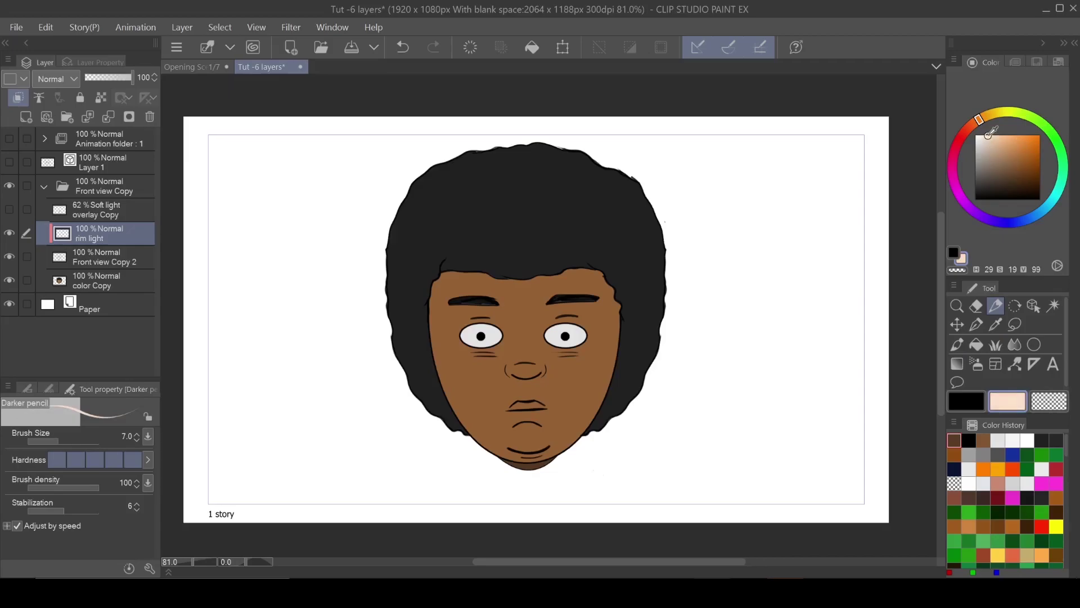
left_click(988, 133)
left_click(979, 308)
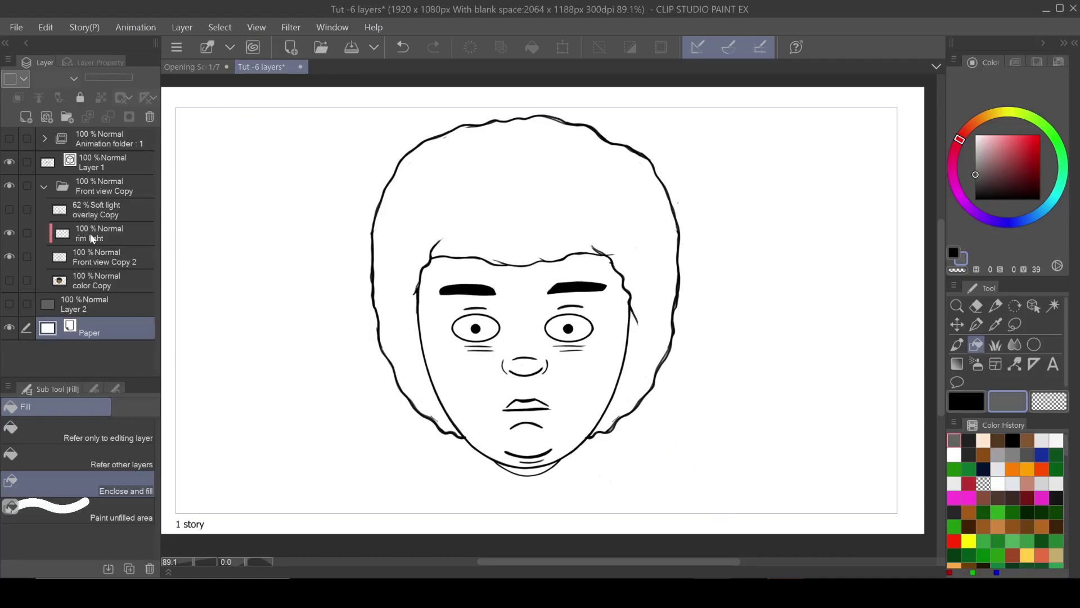
Move the rim light layer directly above Layer 1 and paint the hair outline pale yellow with an enlarged G-pen
left_click_drag(92, 238, 103, 150)
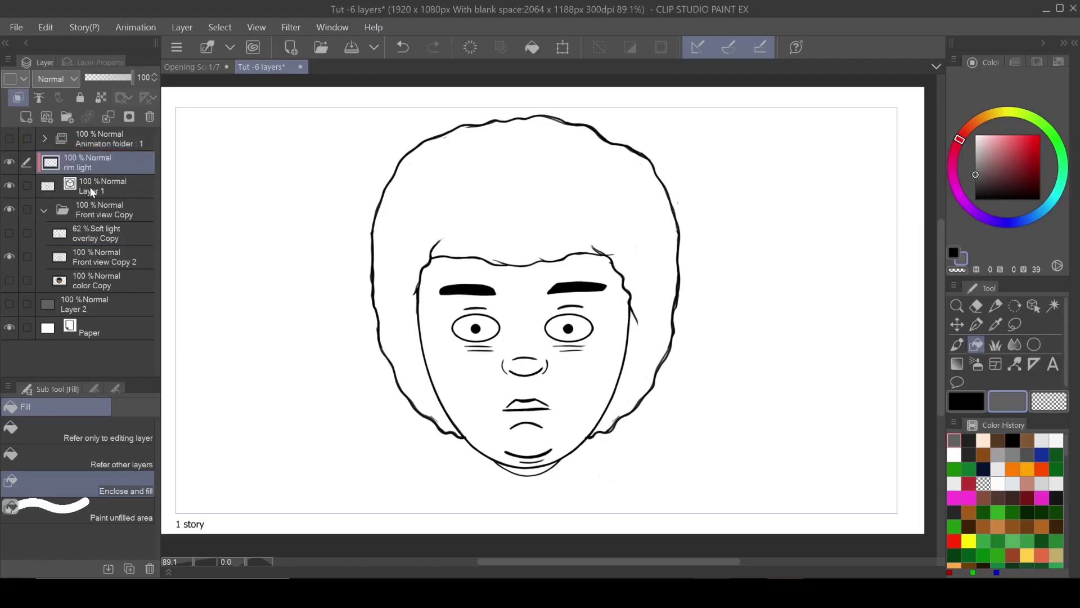
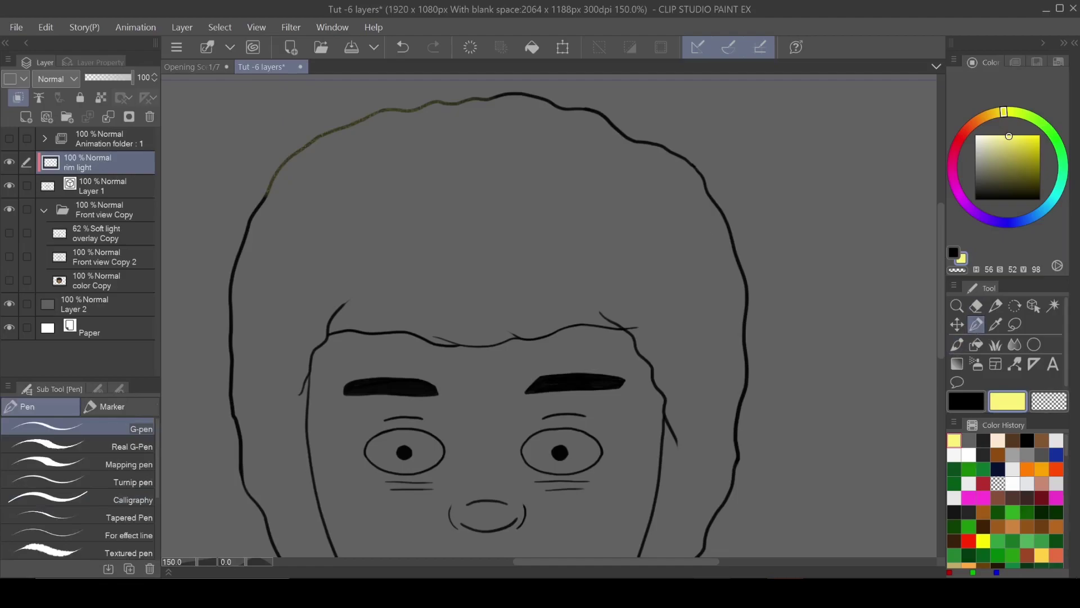
key("]")
key("]")
key("]")
mouse_move(484, 98)
left_mouse_down()
mouse_move(292, 144)
mouse_move(246, 231)
mouse_move(231, 360)
mouse_move(232, 450)
mouse_move(251, 498)
left_mouse_up()
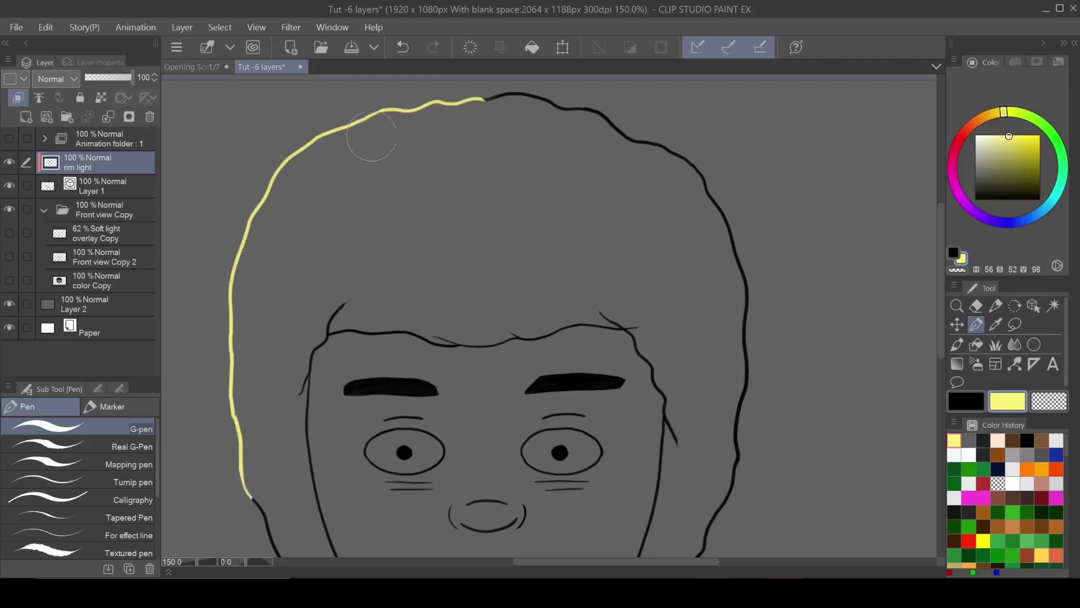
mouse_move(484, 99)
left_mouse_down()
mouse_move(559, 97)
mouse_move(715, 197)
mouse_move(748, 329)
mouse_move(739, 408)
left_mouse_up()
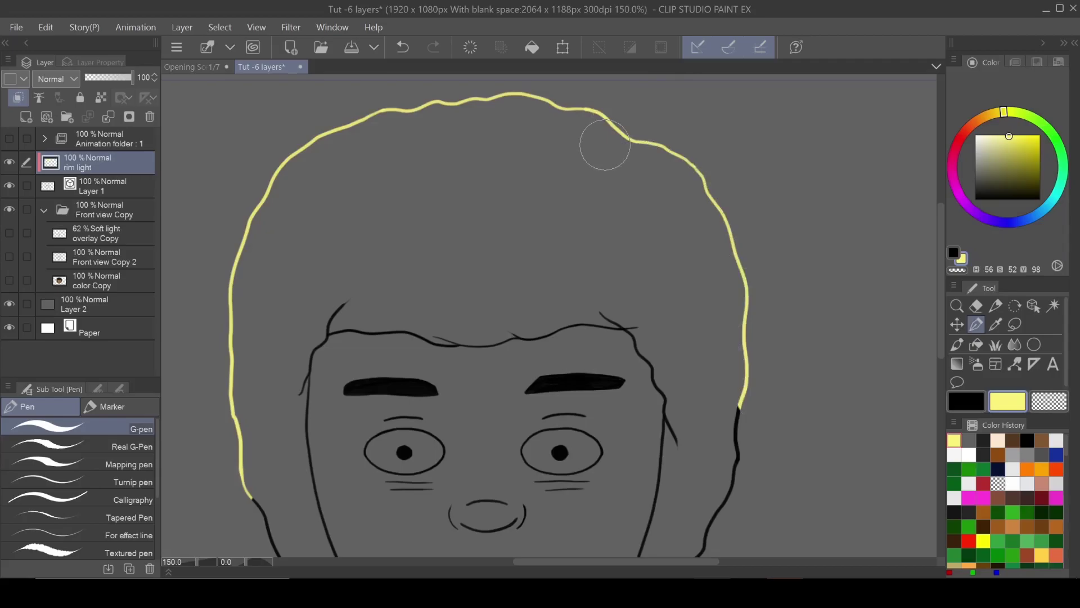
Erase the yellow from the right side of the hair outline with the Hard eraser
key("e")
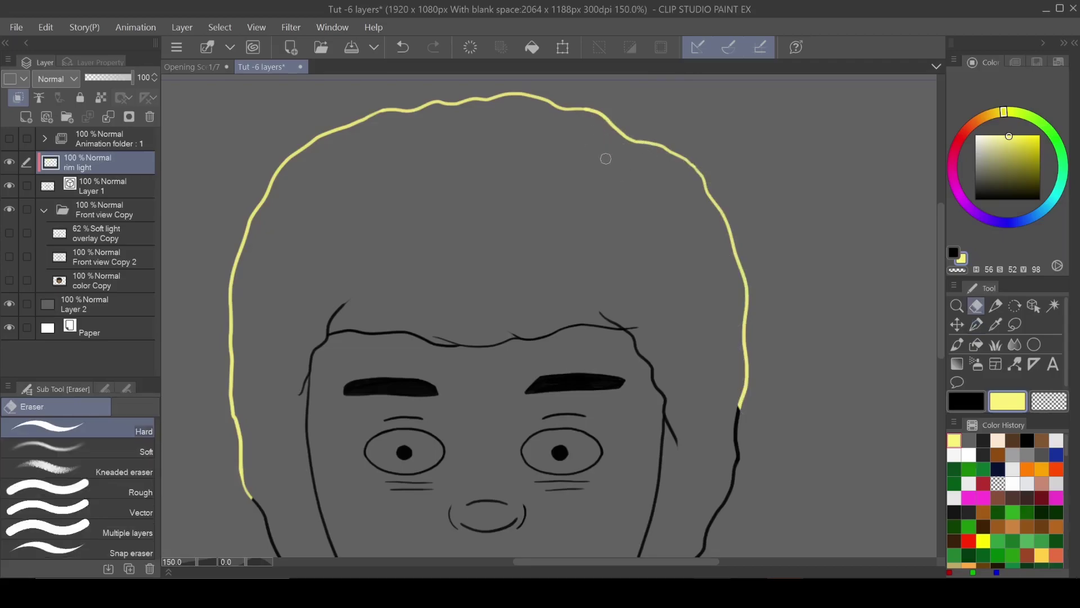
mouse_move(582, 116)
left_mouse_down()
mouse_move(625, 121)
mouse_move(710, 194)
mouse_move(744, 338)
mouse_move(742, 428)
left_mouse_up()
left_click_drag(737, 168, 713, 224)
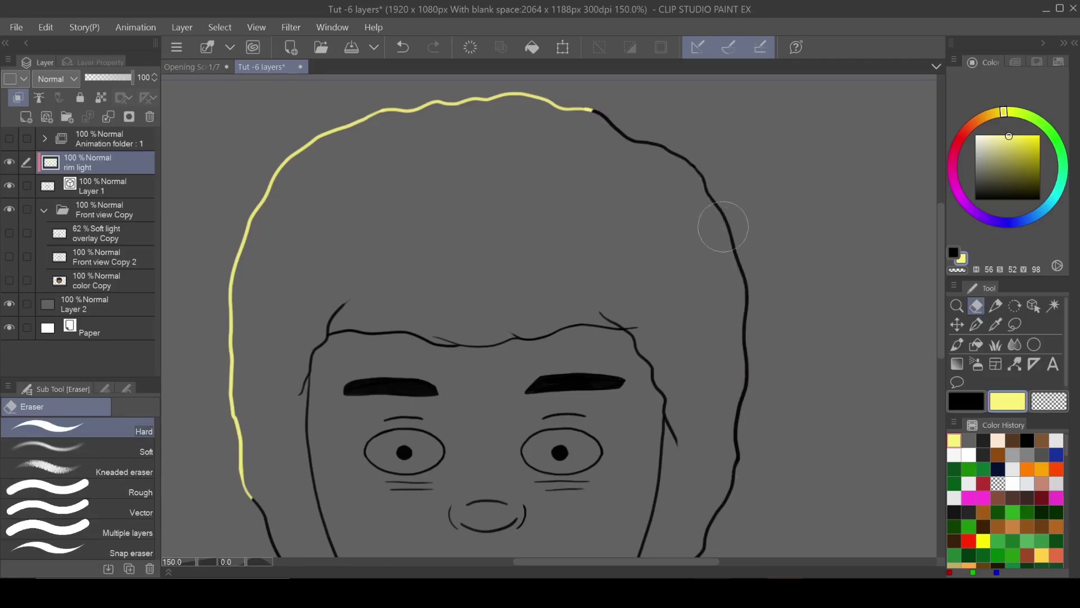
Set the rim light layer's blending mode to Add (Glow)
scroll(796, 217, "down", 3)
scroll(631, 275, "up", 1)
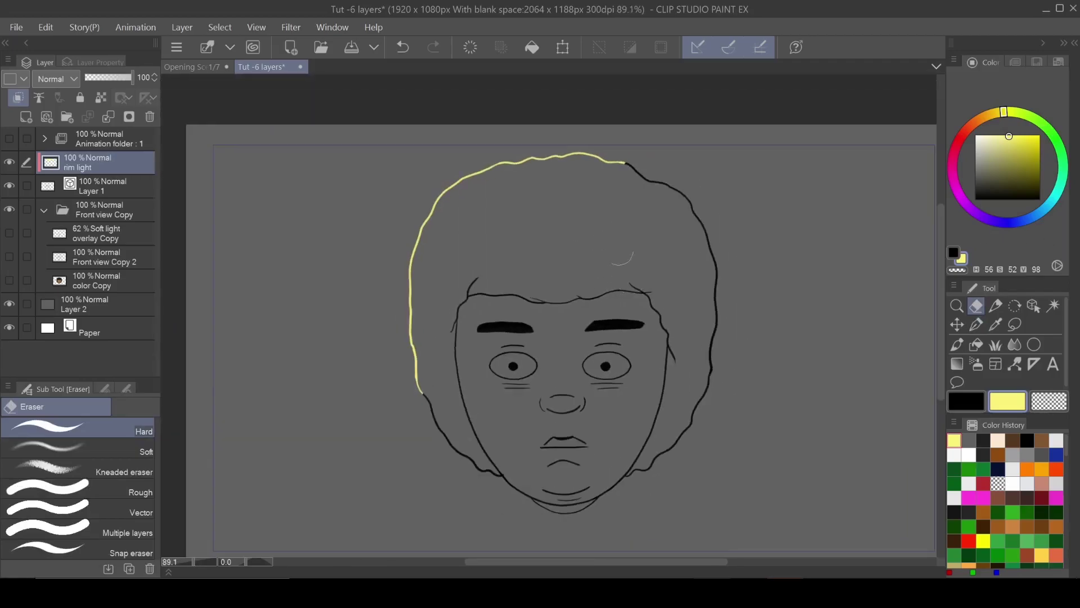
left_click(63, 78)
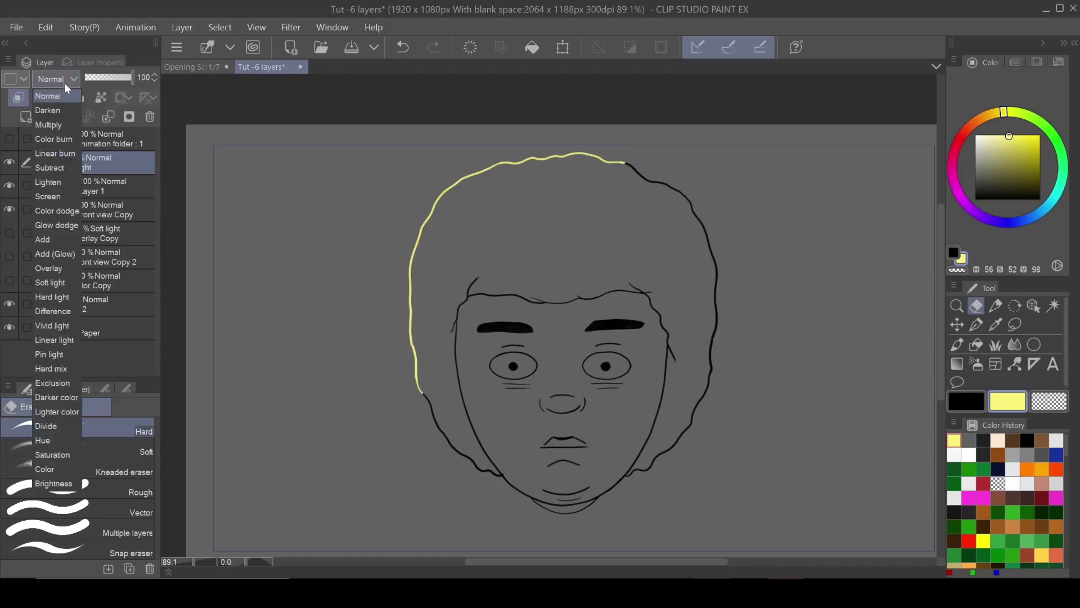
left_click(68, 258)
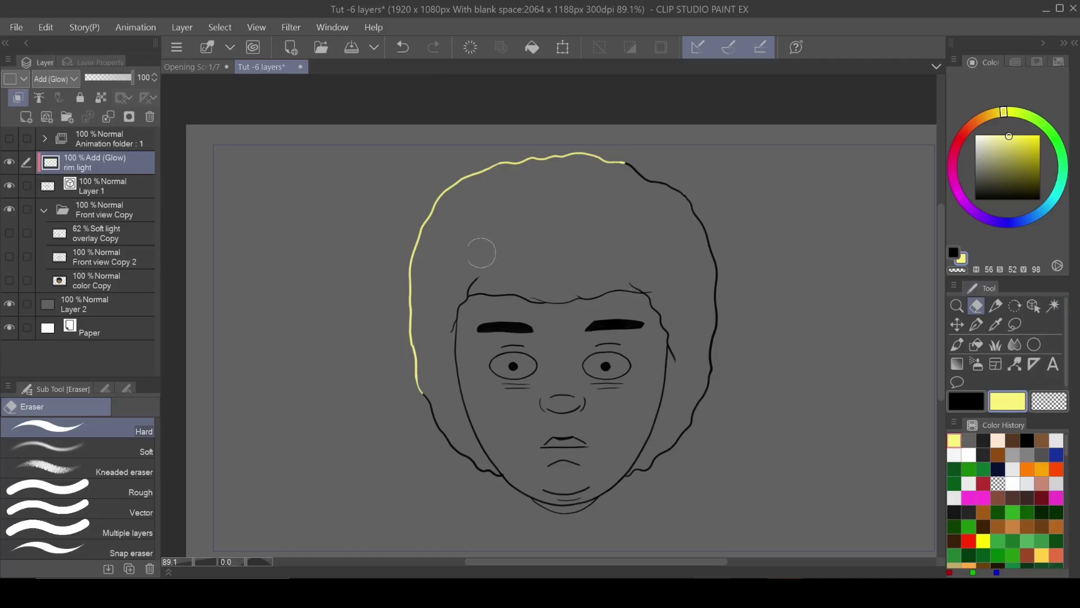
scroll(788, 376, "up", 2)
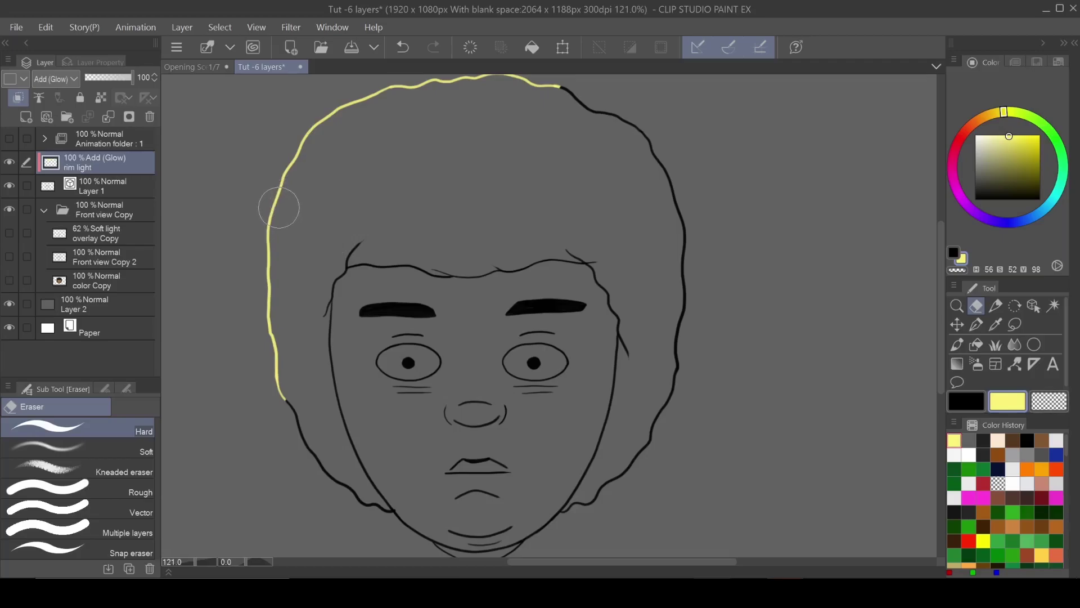
scroll(403, 289, "down", 2)
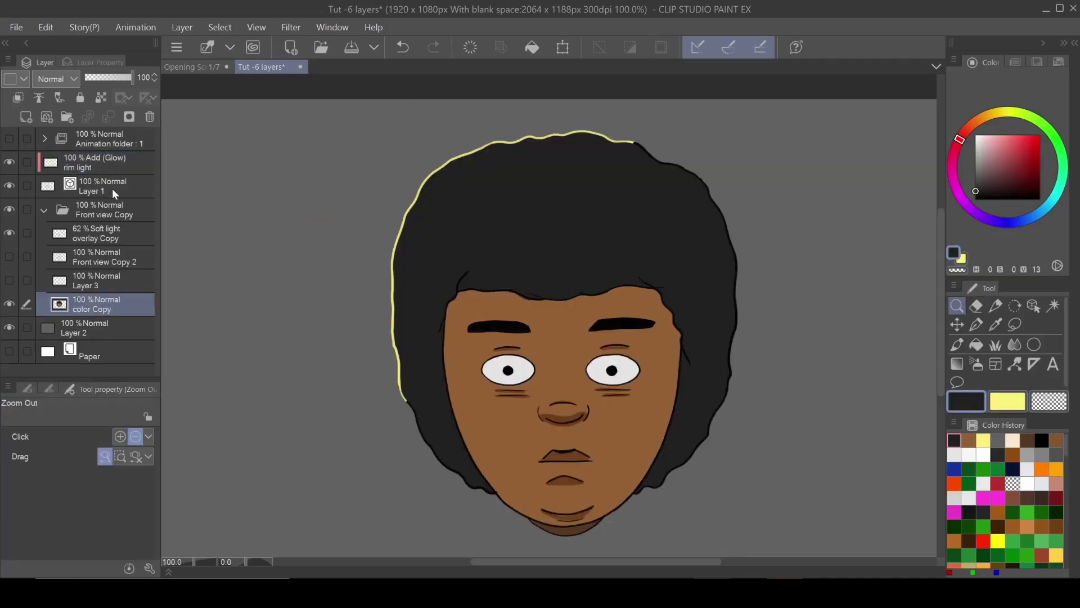
Collapse the Front view Copy folder and make the rim light layer active
left_click(112, 190)
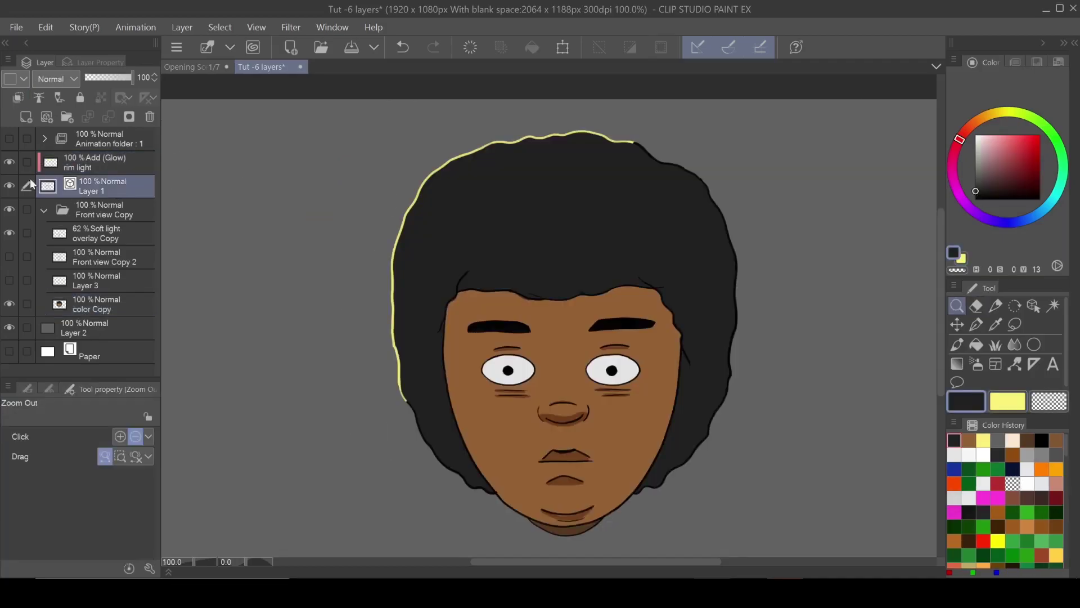
left_click(44, 210)
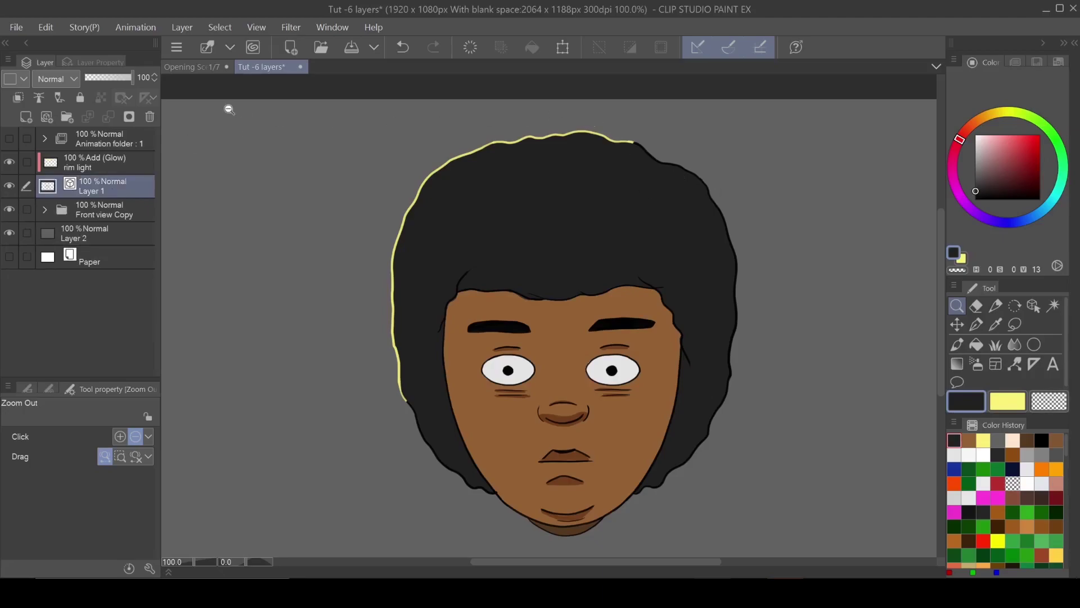
left_click(85, 164)
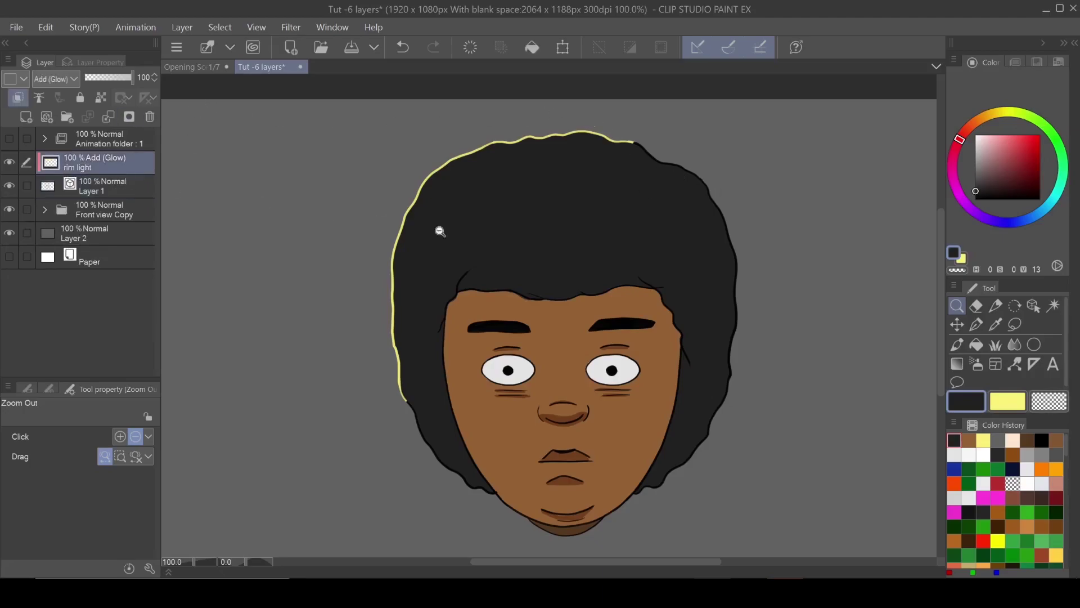
Extend the pale yellow rim along the upper hair outline with the size 80 G-pen and lower the rim light layer's opacity to 72%
left_click(996, 305)
left_click(976, 325)
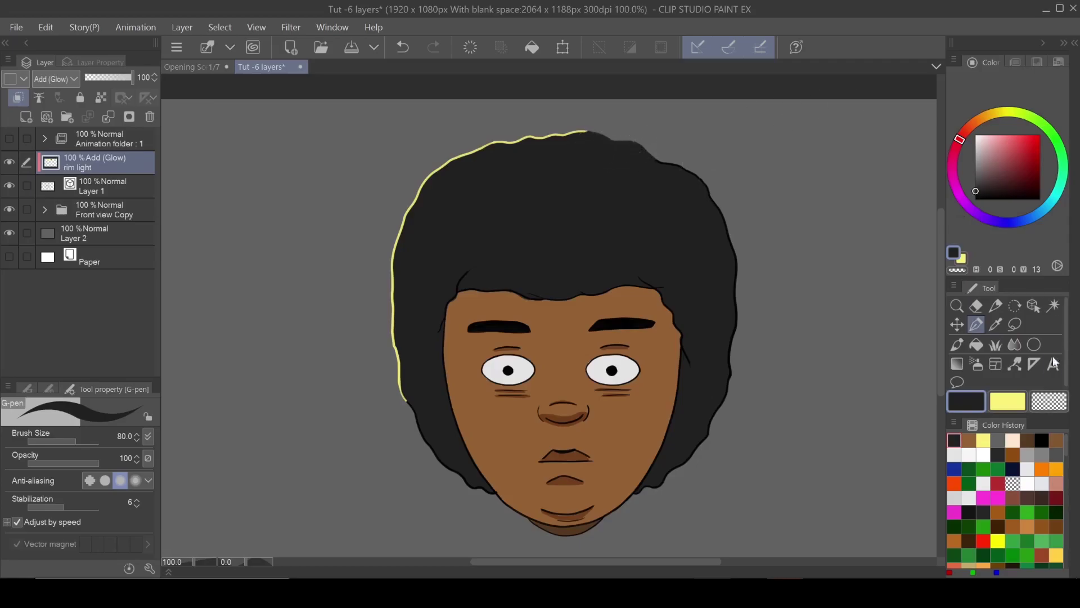
left_click(1008, 401)
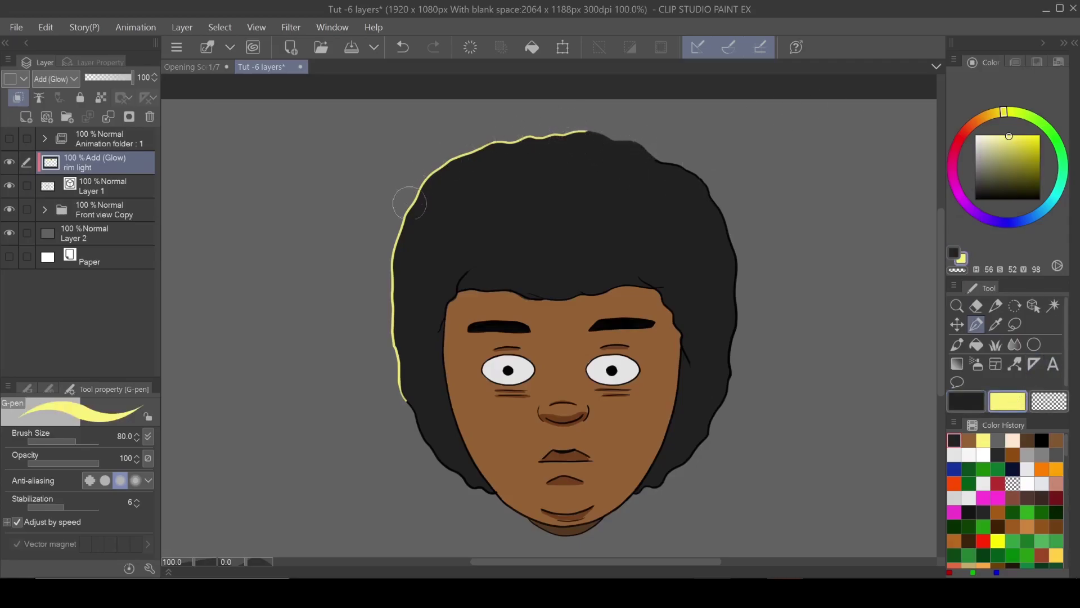
left_click_drag(585, 133, 647, 149)
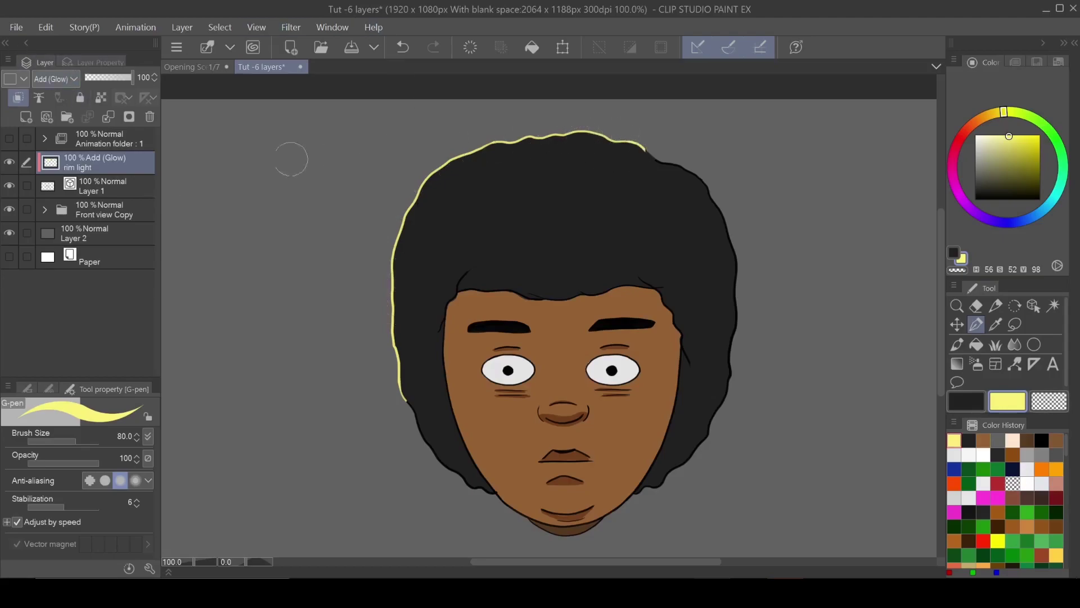
left_click_drag(129, 83, 116, 82)
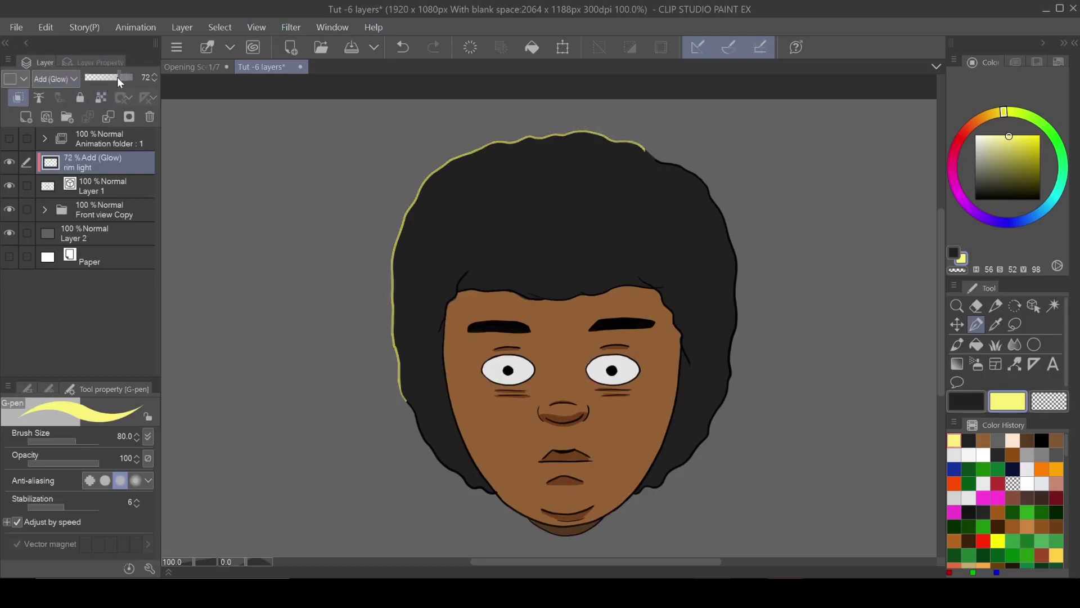